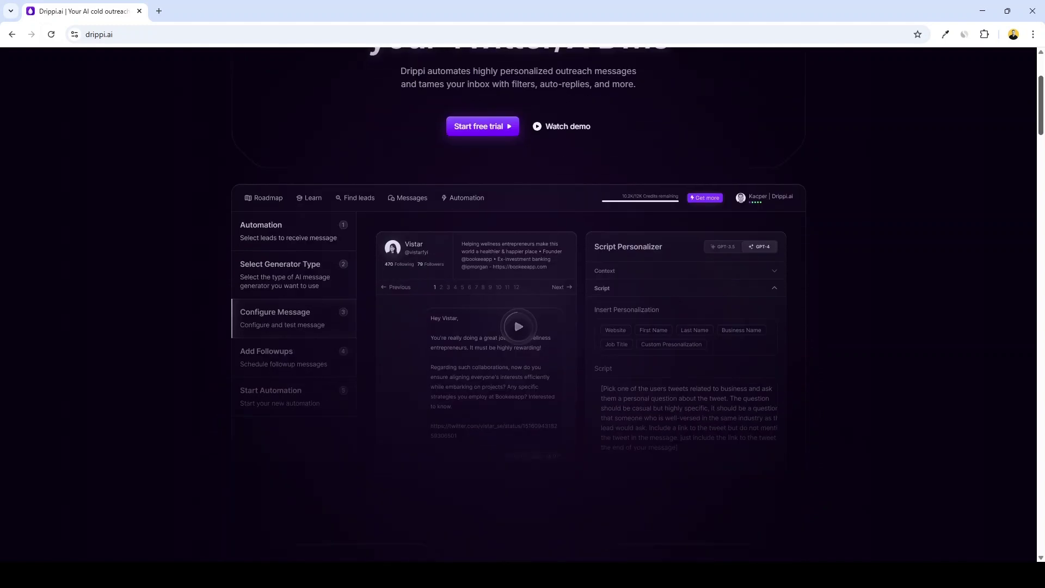
# Step: Look through the Drippi website's sections on features, lead scraping, AI personalized campaigns and campaign analytics
pyautogui.scroll(-2, 518, 304)
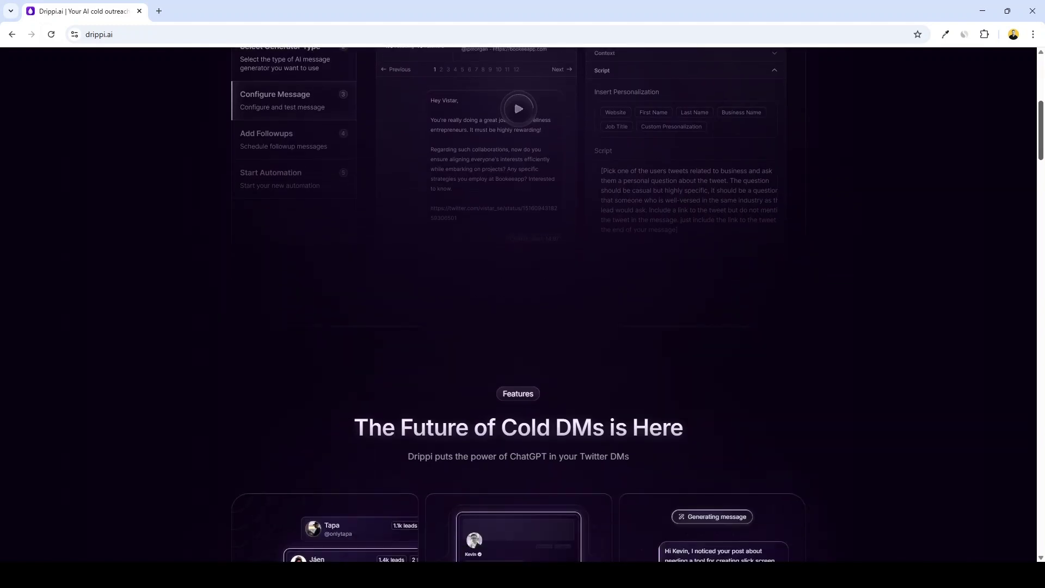
pyautogui.scroll(-5, 518, 305)
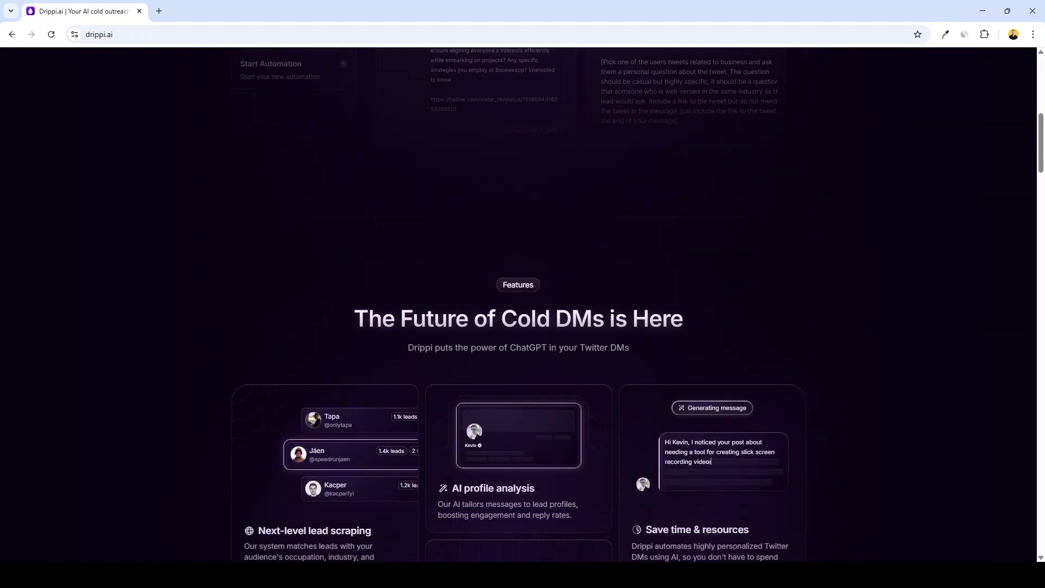
pyautogui.scroll(-4, 518, 305)
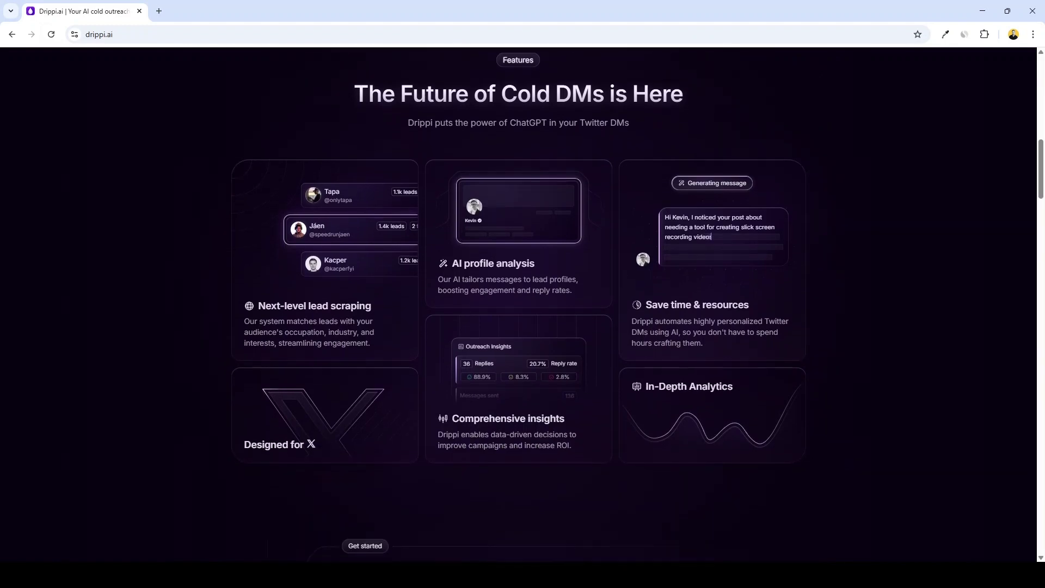
pyautogui.scroll(-2, 518, 305)
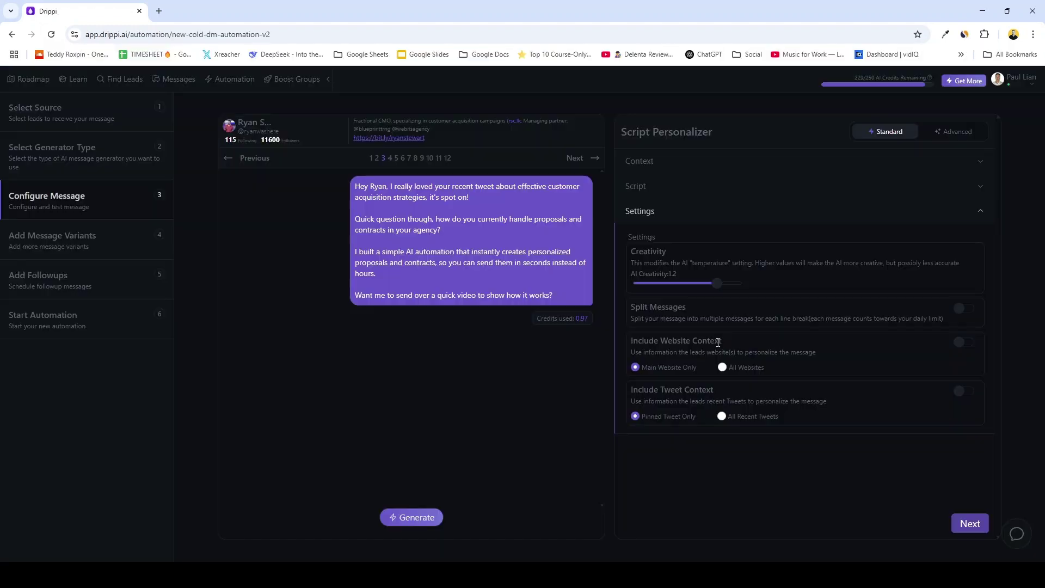
pyautogui.tripleClick(674, 390)
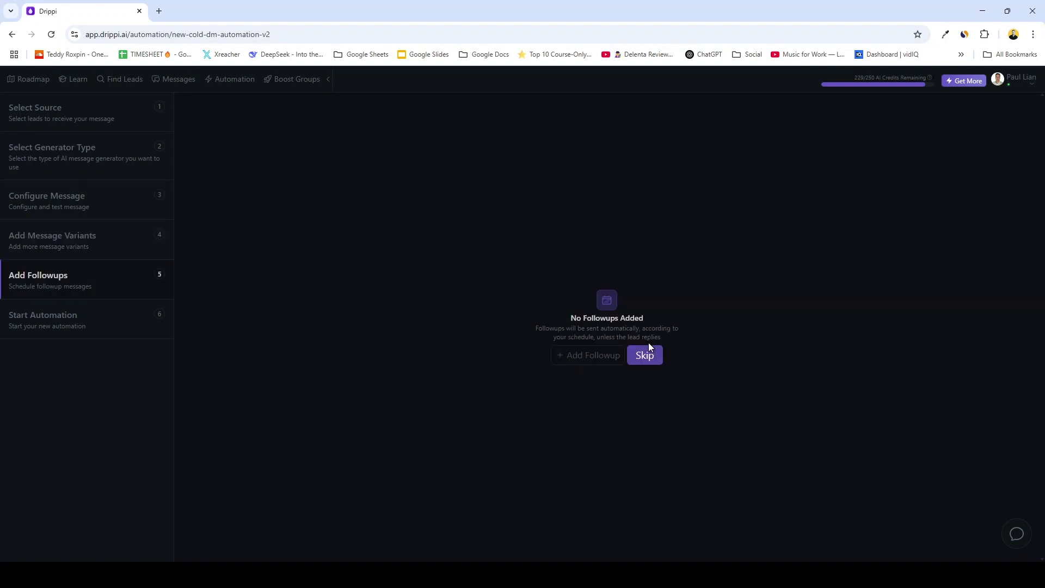
pyautogui.click(645, 352)
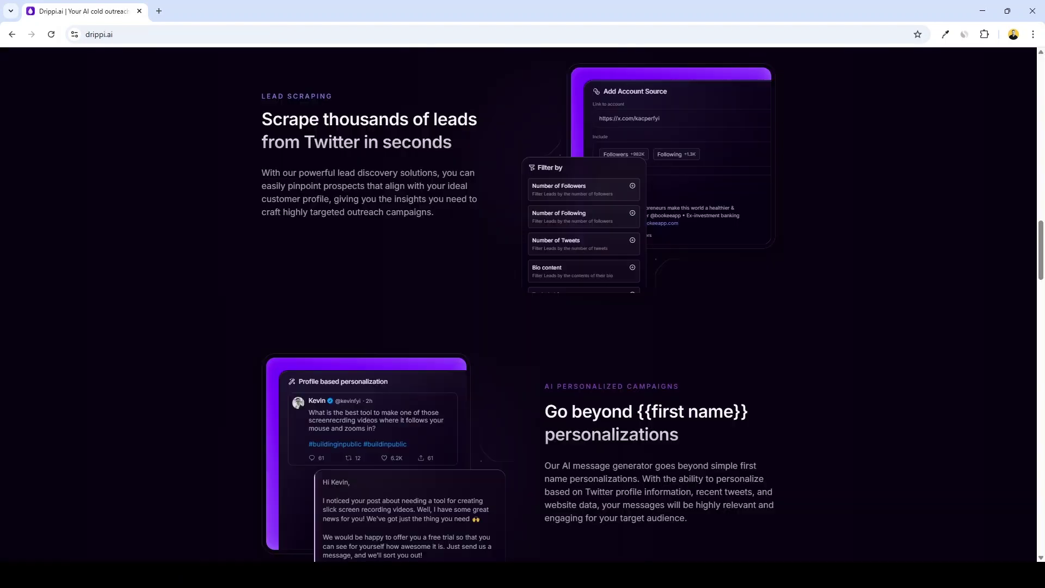
pyautogui.scroll(-3, 518, 305)
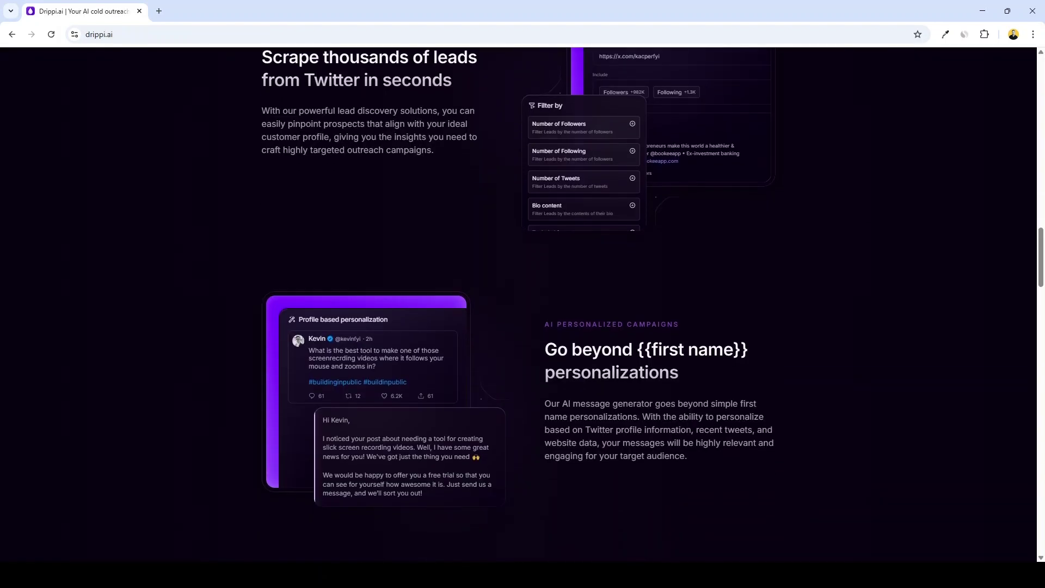
pyautogui.scroll(-5, 518, 305)
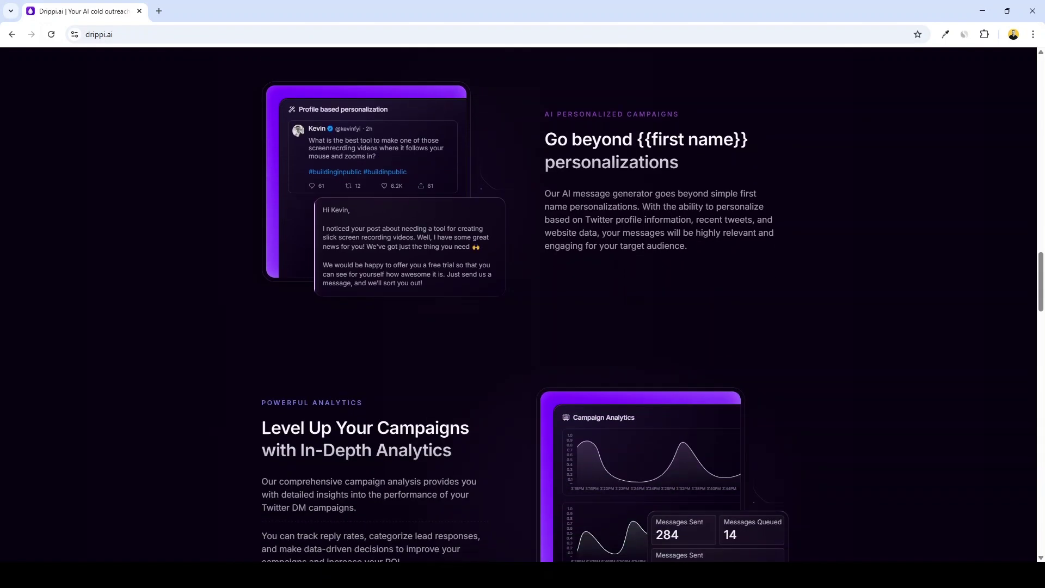
pyautogui.scroll(-2, 518, 305)
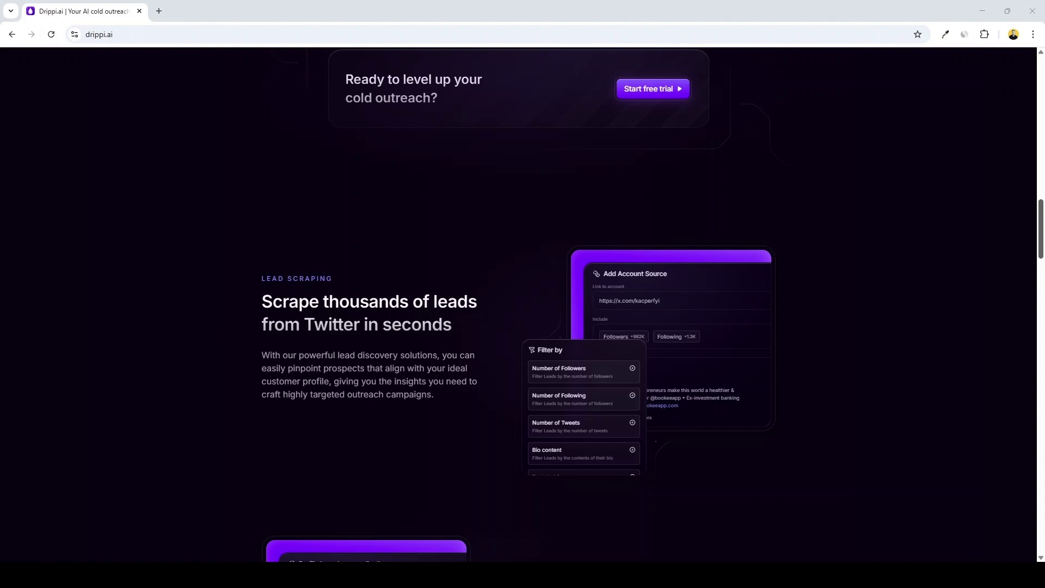
pyautogui.scroll(-5, 522, 305)
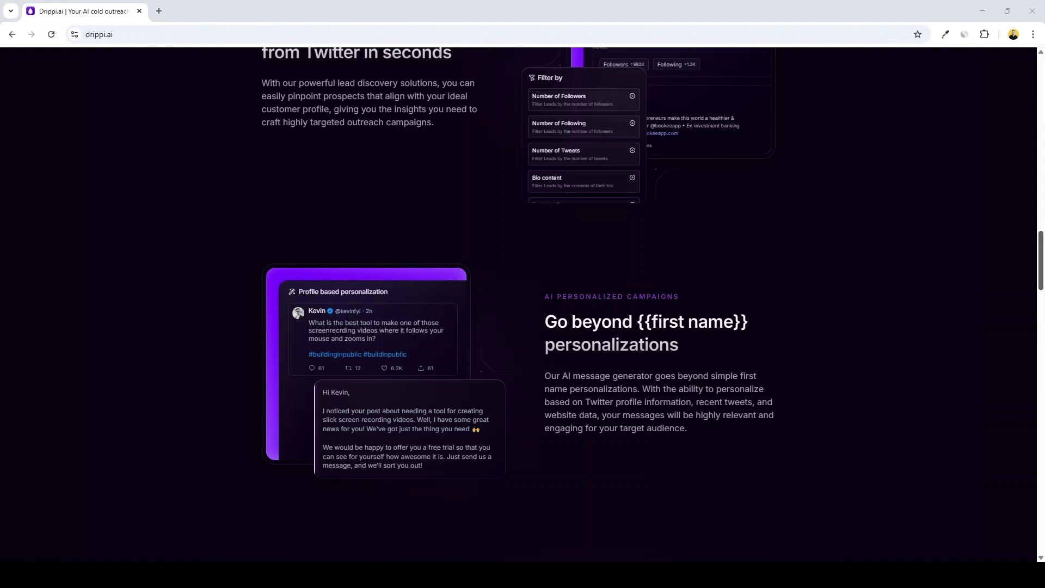
pyautogui.scroll(-6, 523, 305)
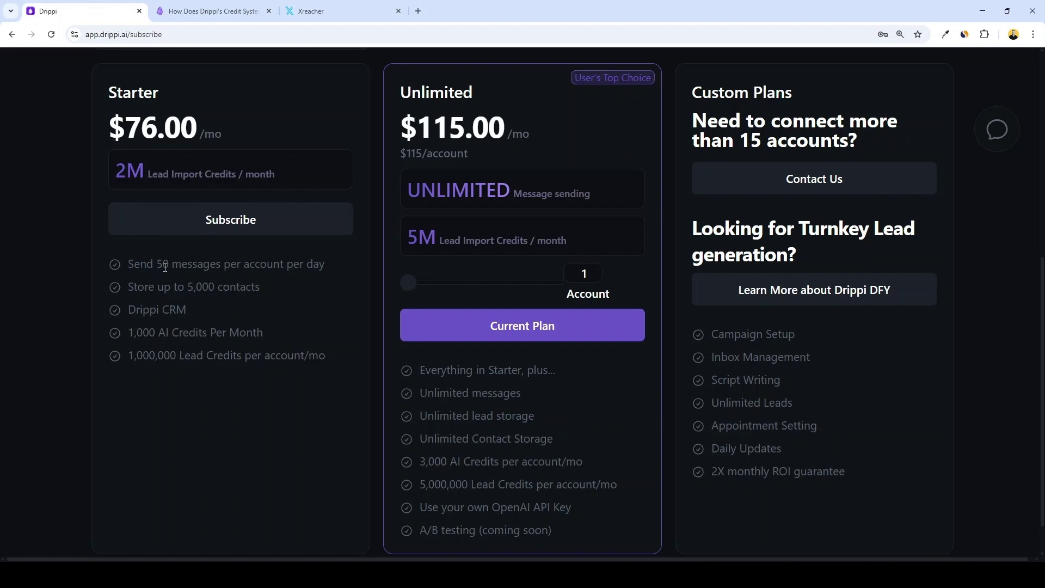
# Step: Compare Drippi's subscription plans with Xreacher's pricing and examine how lead credits are used in the Drippi help article
pyautogui.click(309, 8)
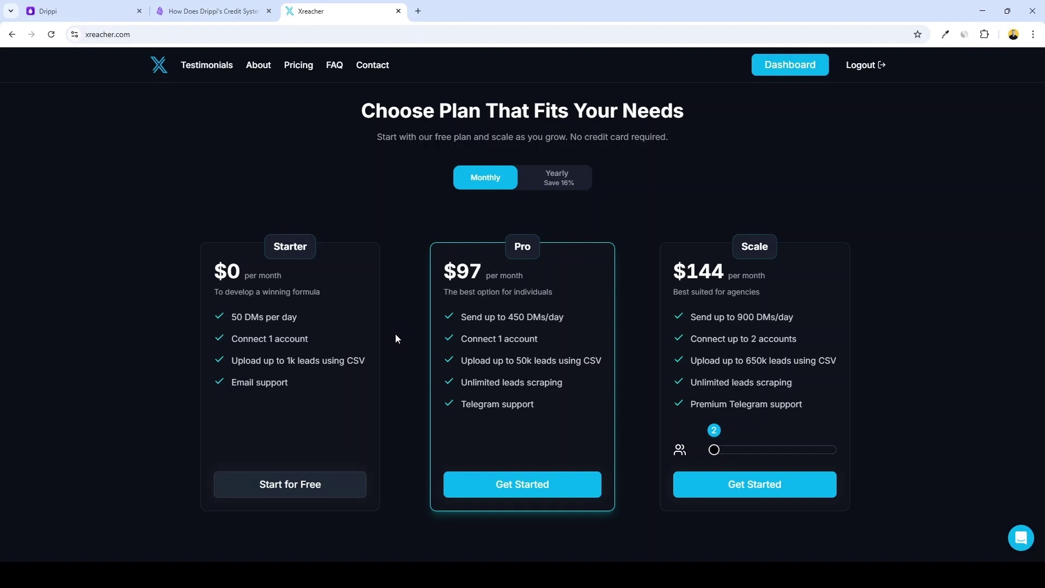
pyautogui.click(100, 11)
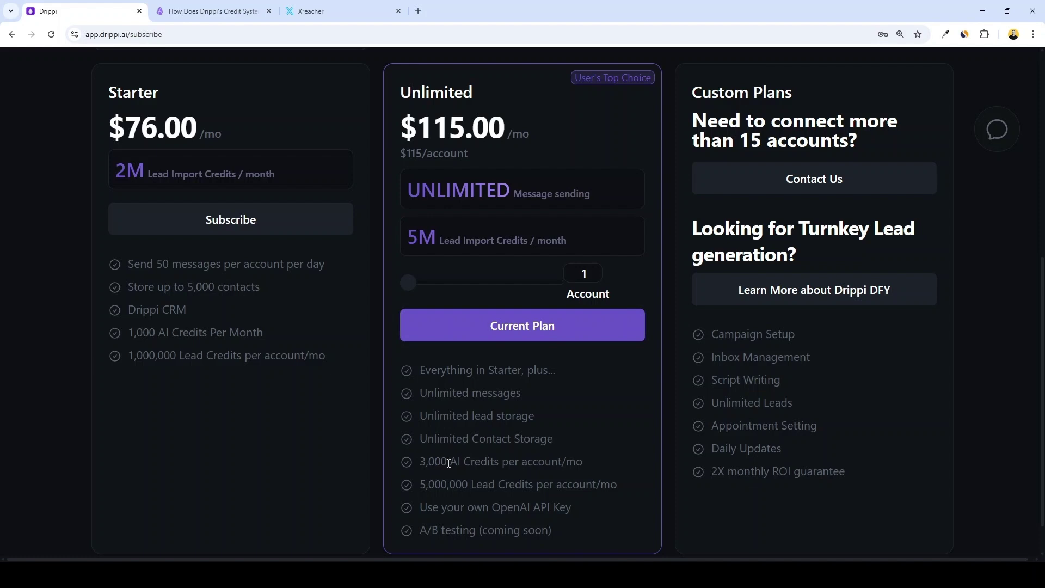
pyautogui.moveTo(423, 481); pyautogui.dragTo(622, 488)
pyautogui.hotkey('ctrl', 'Tab')
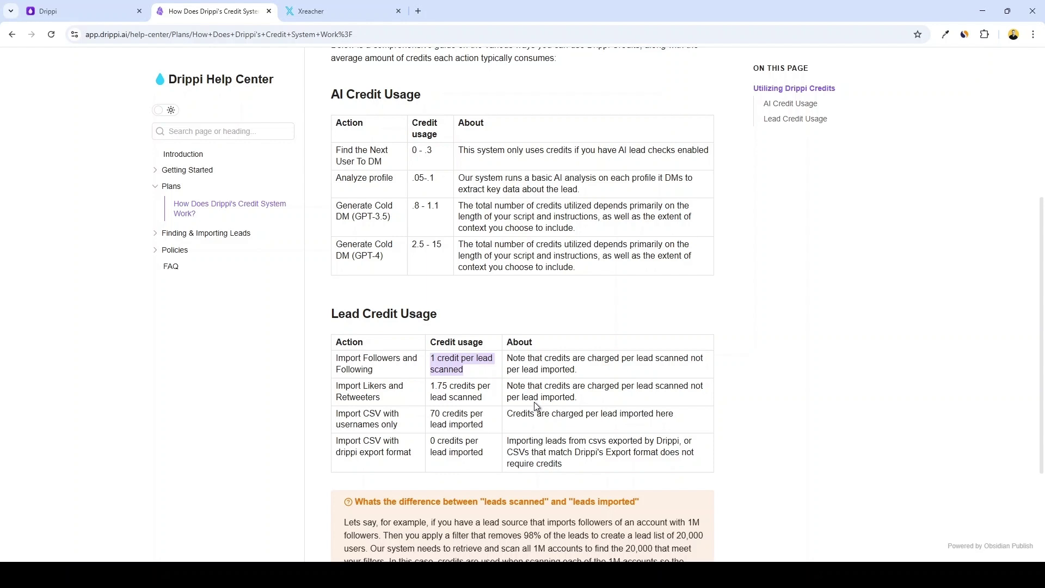
pyautogui.hotkey('ctrl', 'shift', 'Tab')
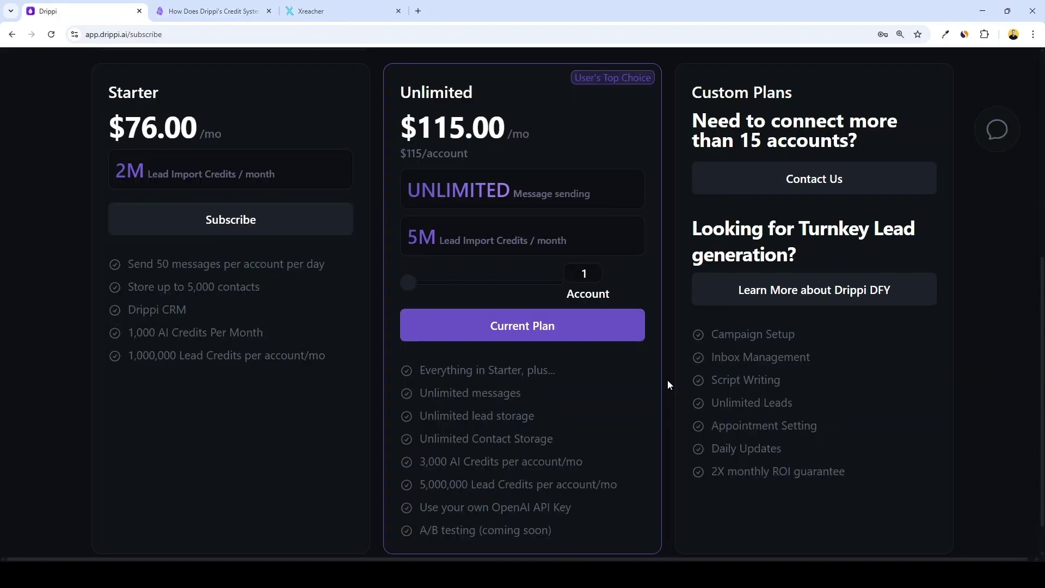
# Step: Set the Unlimited plan to 15 accounts and examine its price and monthly lead import credits
pyautogui.moveTo(407, 281); pyautogui.dragTo(592, 284)
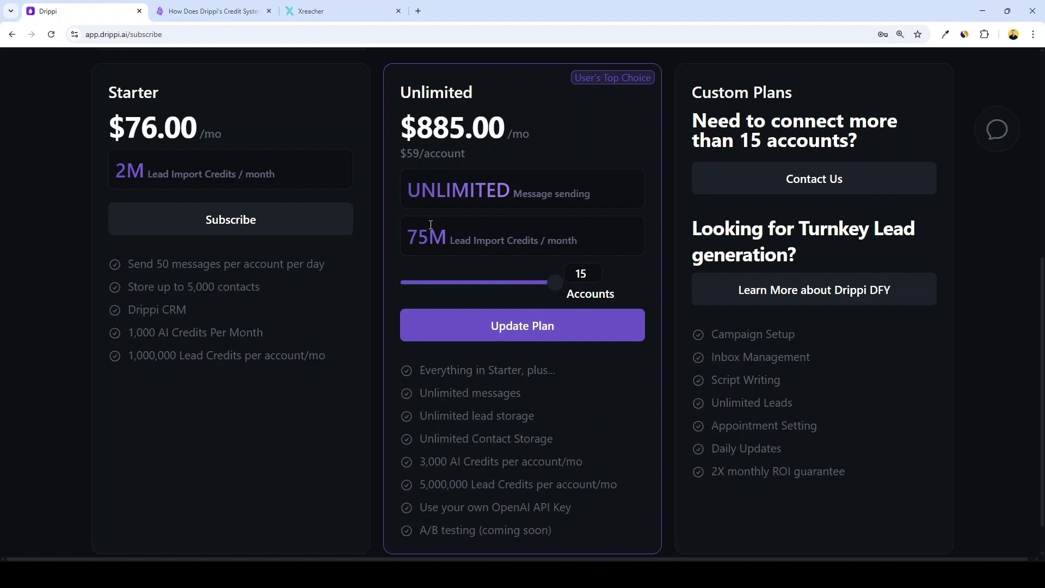
pyautogui.moveTo(416, 233); pyautogui.dragTo(577, 239)
pyautogui.click(571, 289)
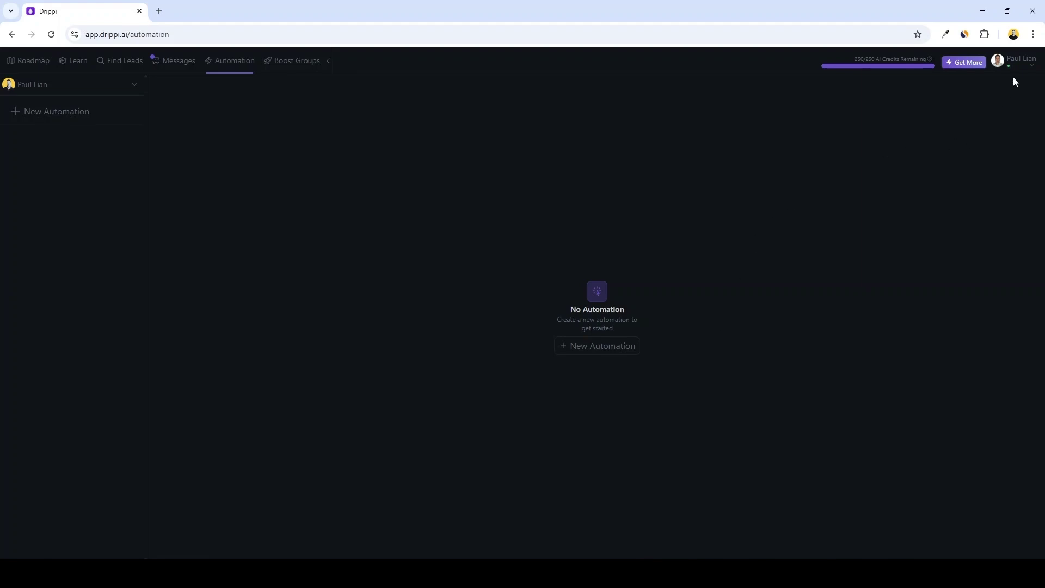
# Step: Open the connected Twitter accounts and the option for adding another account
pyautogui.click(1016, 62)
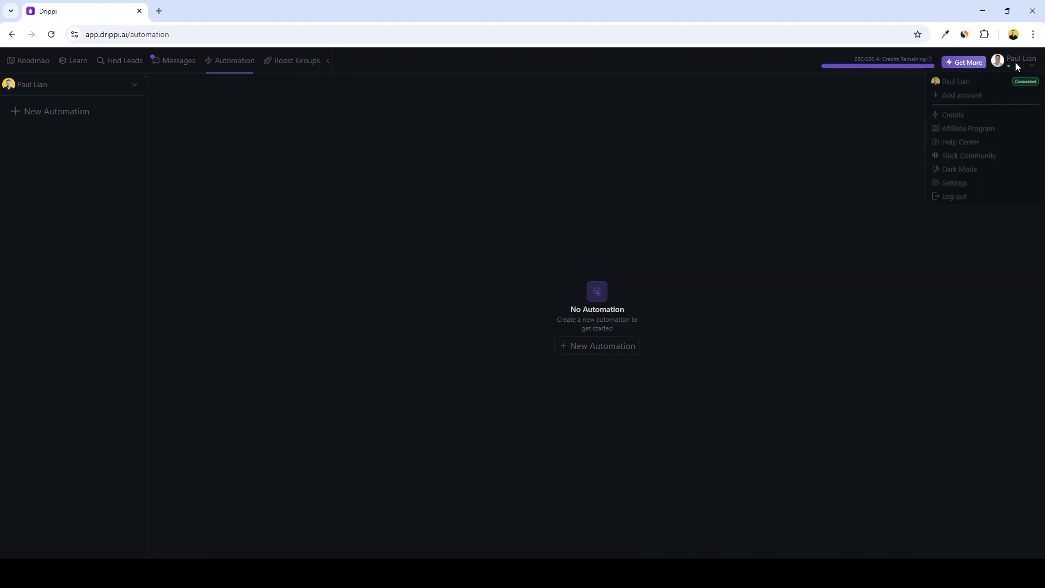
pyautogui.click(964, 98)
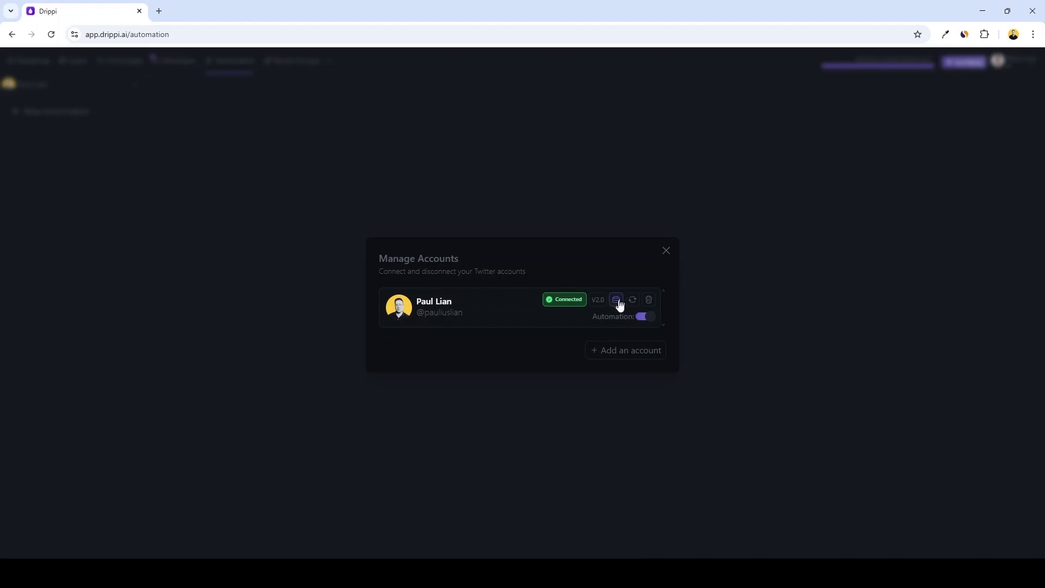
pyautogui.click(636, 354)
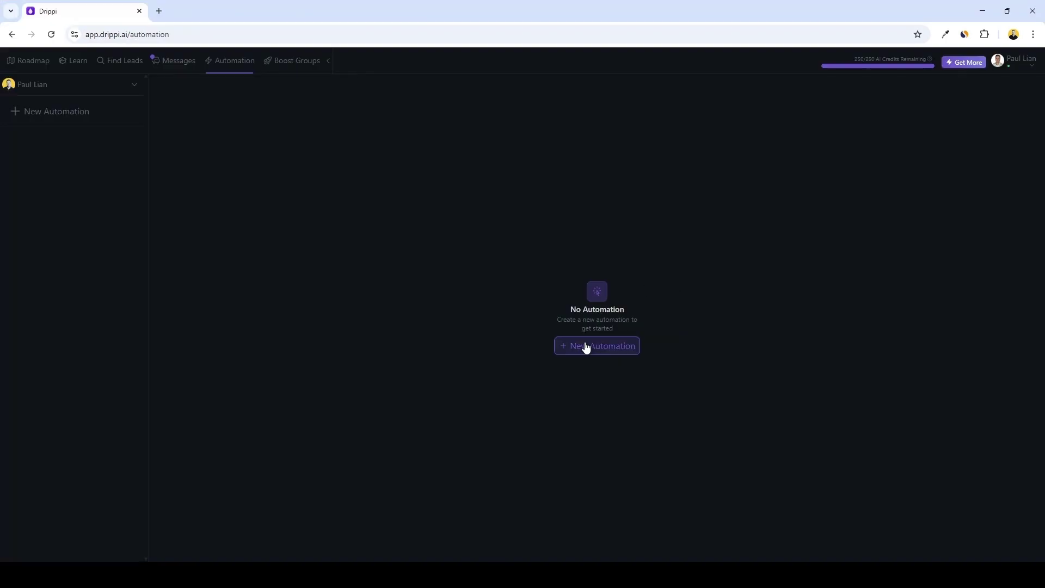
# Step: Start a new automation of the Cold DM 2.0 type
pyautogui.click(586, 347)
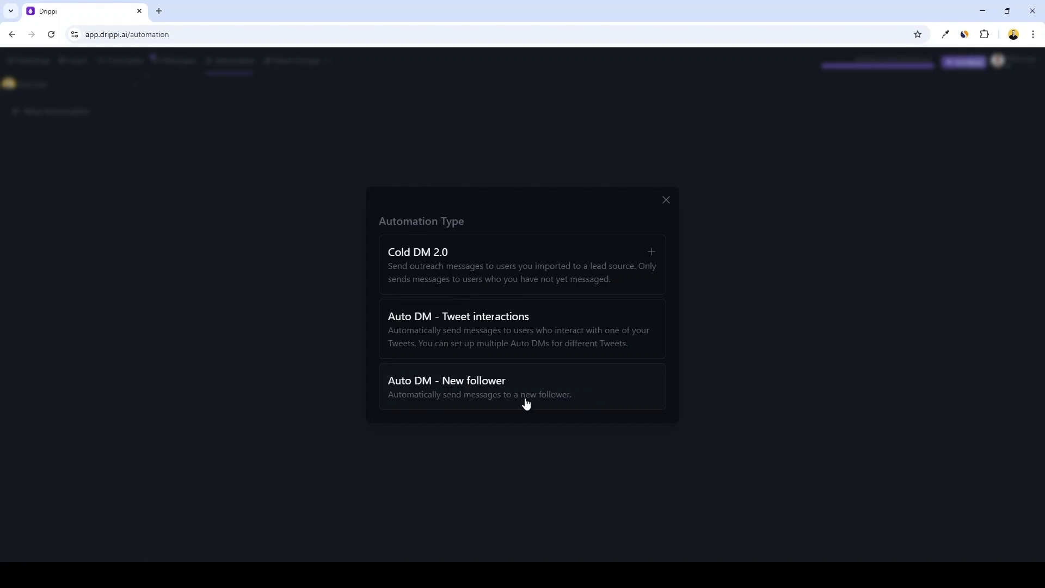
pyautogui.click(456, 269)
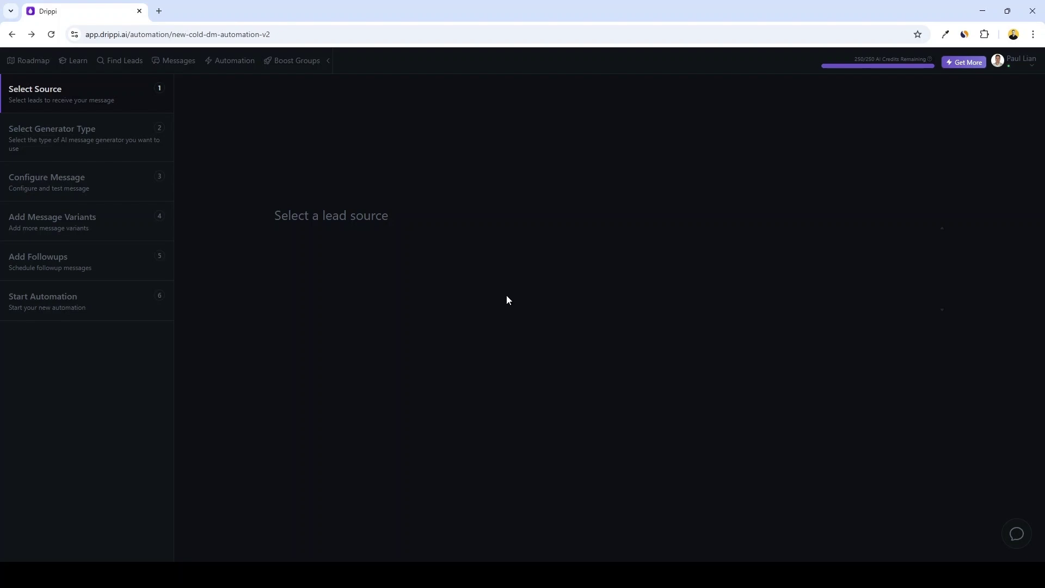
# Step: Start a new lead source in Find Leads using the Lead Scraper import method
pyautogui.click(125, 61)
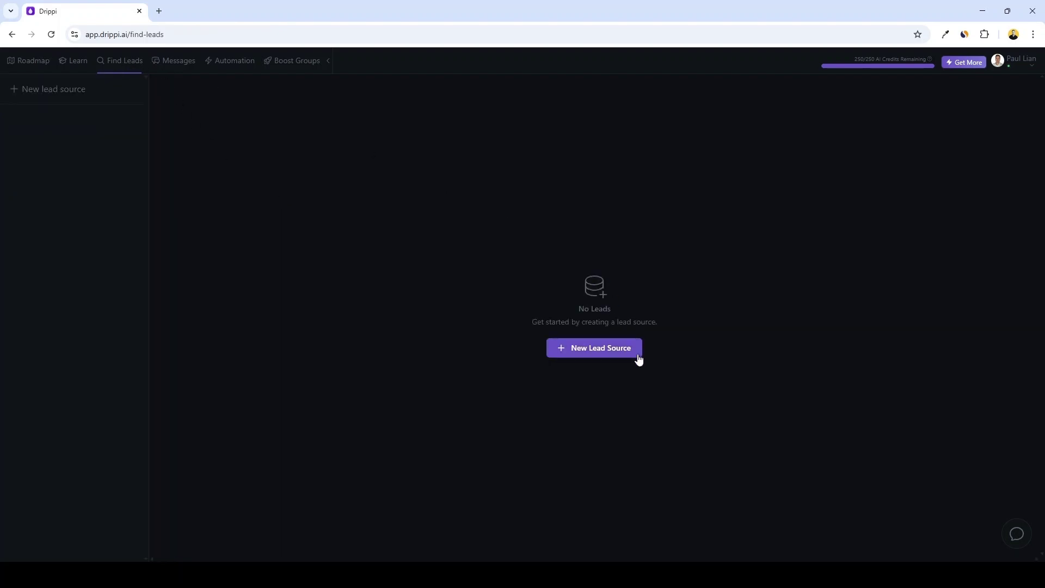
pyautogui.click(608, 355)
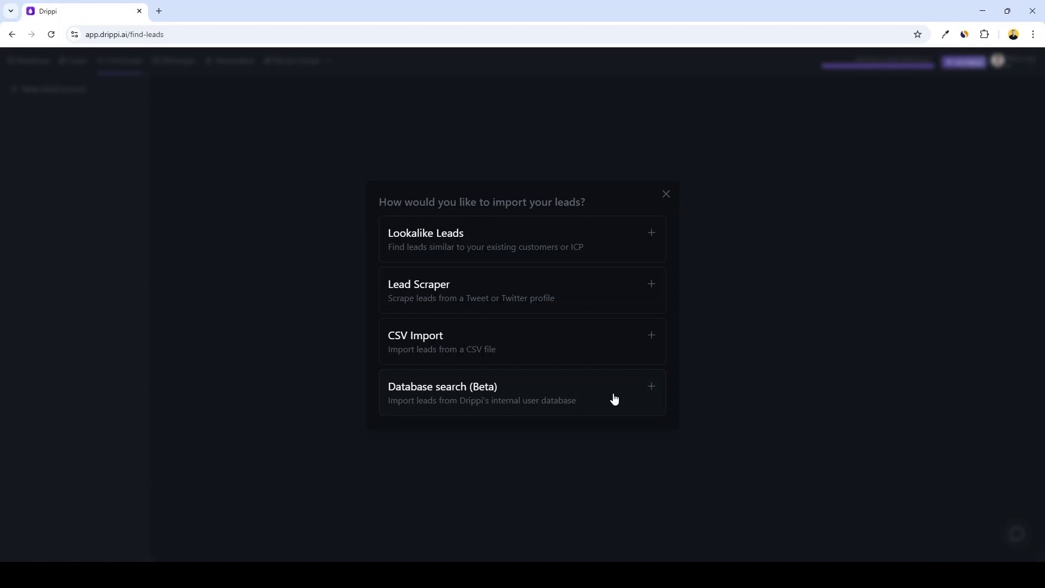
pyautogui.click(510, 286)
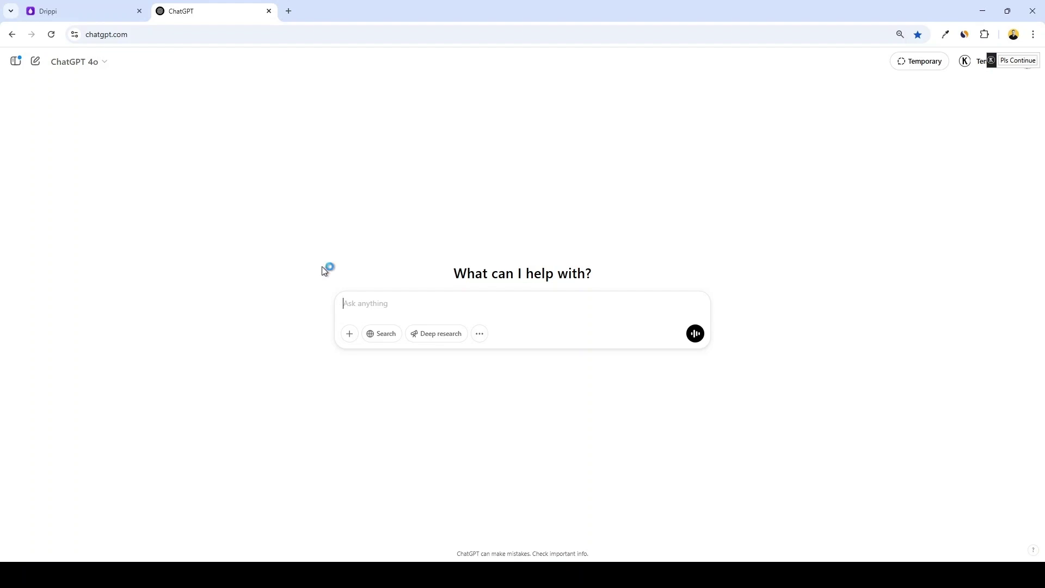
# Step: Ask ChatGPT for a list of popular people in the X industry whom the target audience might follow on Twitter
pyautogui.write("I'm in the X industry. Give me a list of popular people in my field who my target audience might follow on Twitter, include their handles.")
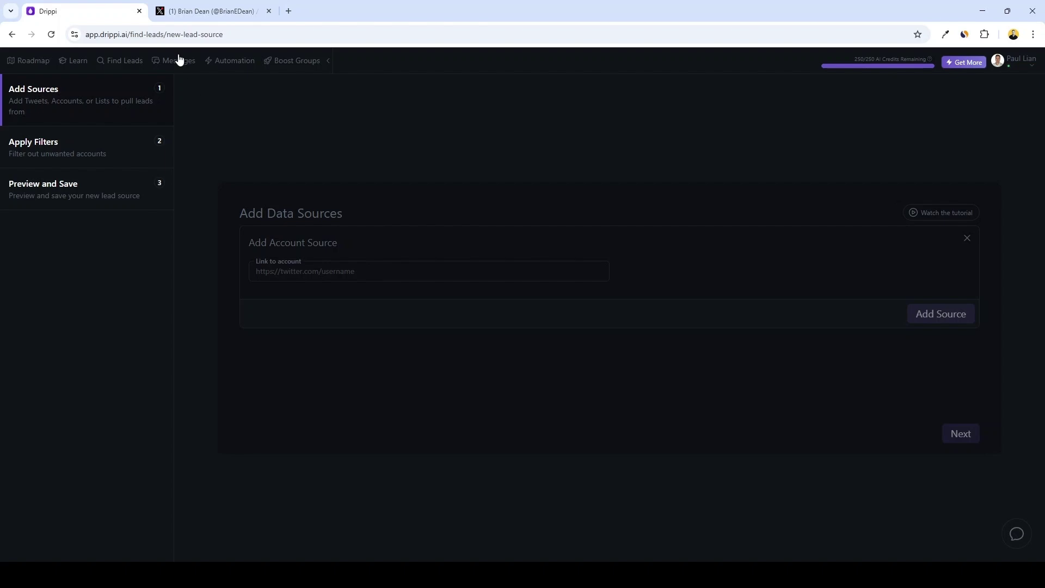
pyautogui.click(197, 10)
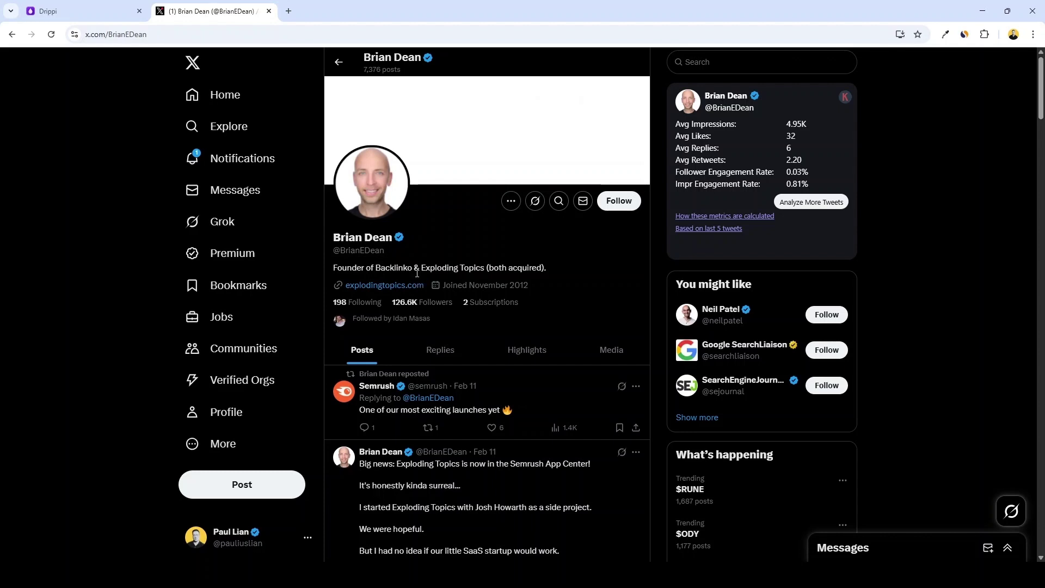
pyautogui.click(115, 34)
pyautogui.hotkey('ctrl', 'c')
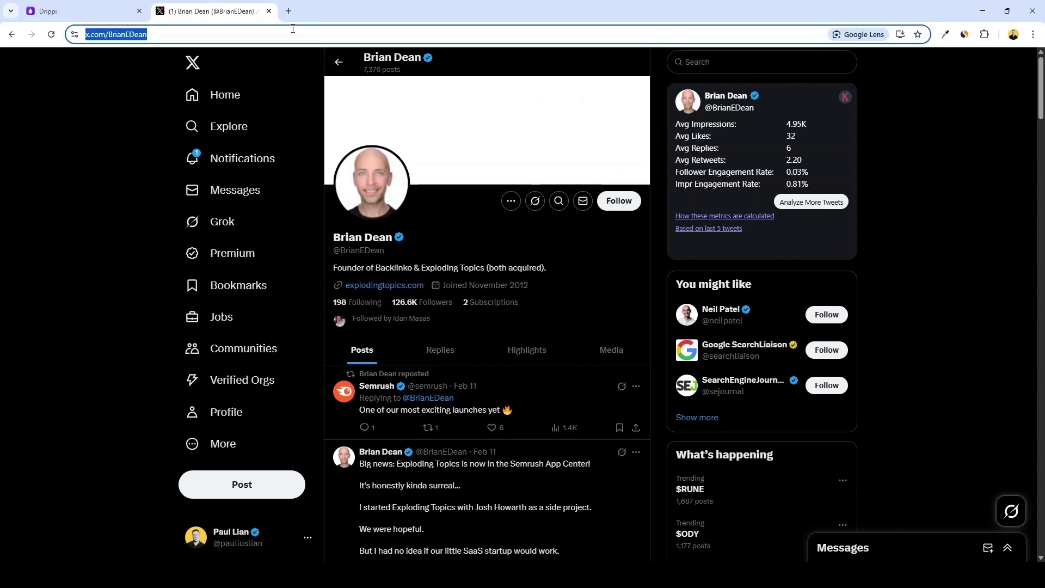
pyautogui.click(114, 8)
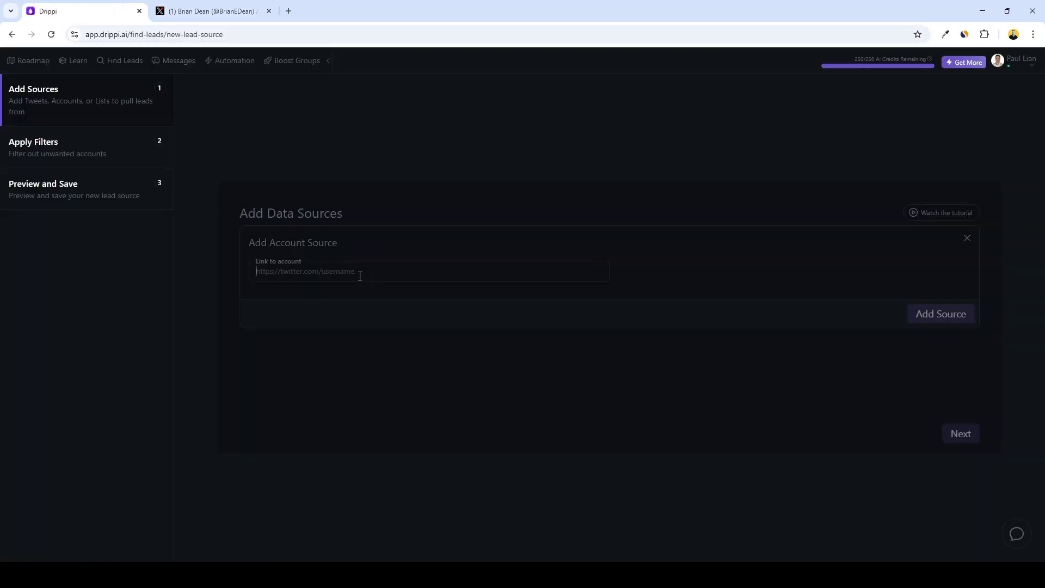
pyautogui.click(360, 275)
pyautogui.hotkey('ctrl', 'v')
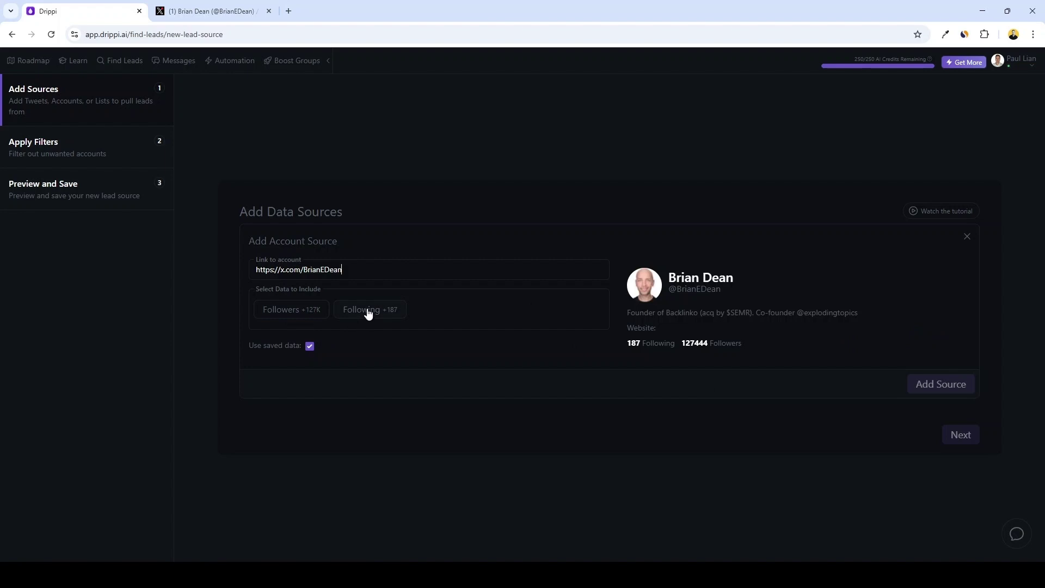
pyautogui.click(284, 312)
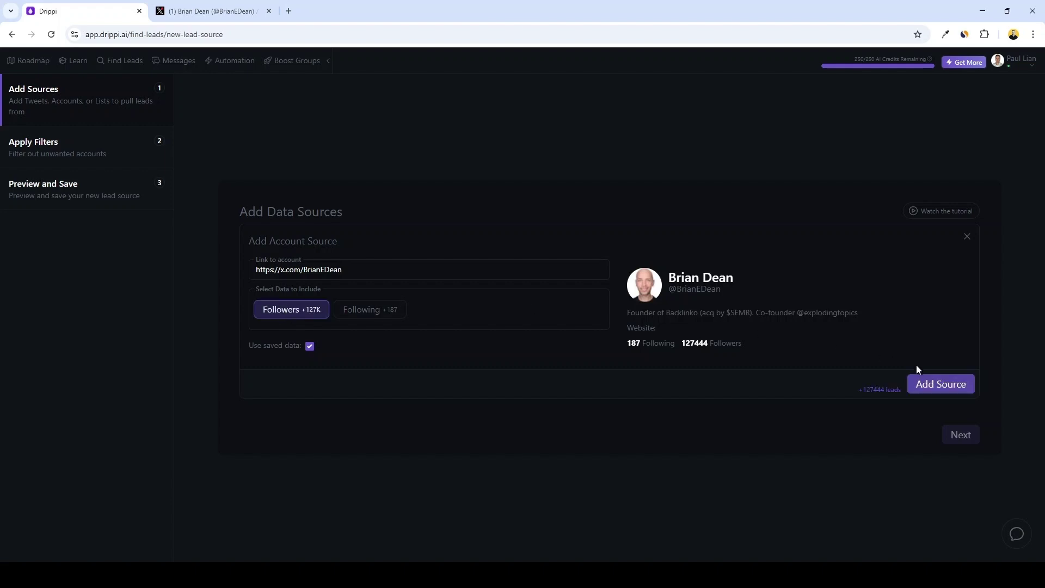
pyautogui.click(933, 385)
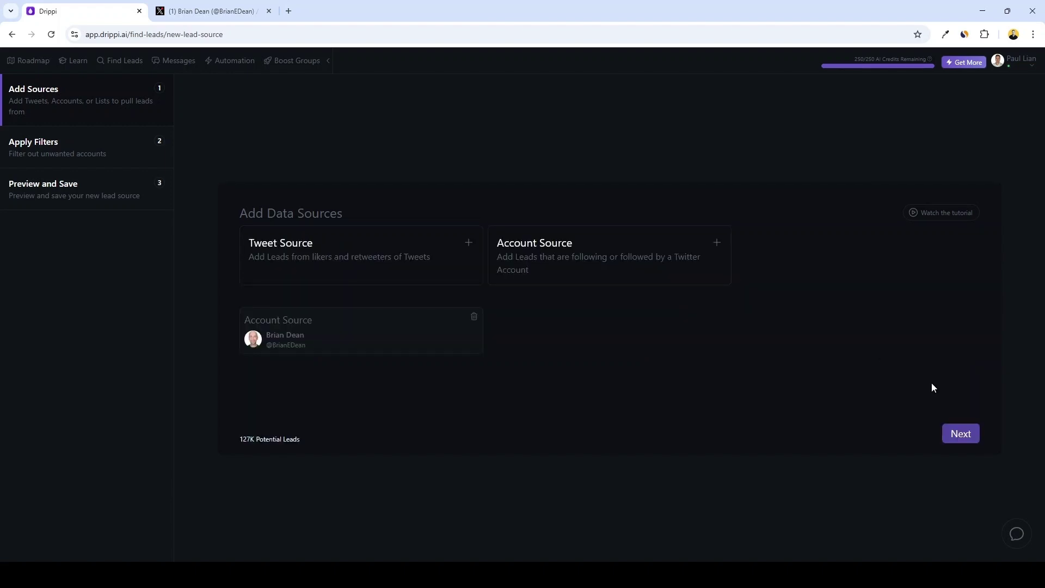
# Step: Proceed to the lead filters and add one for a Number of Followers greater than 1000
pyautogui.click(954, 434)
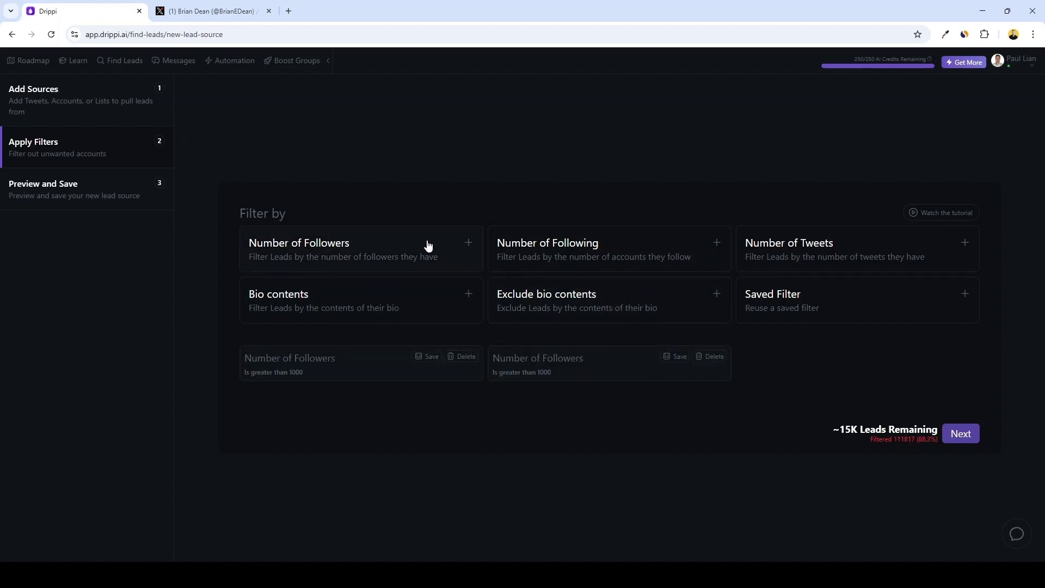
pyautogui.click(425, 247)
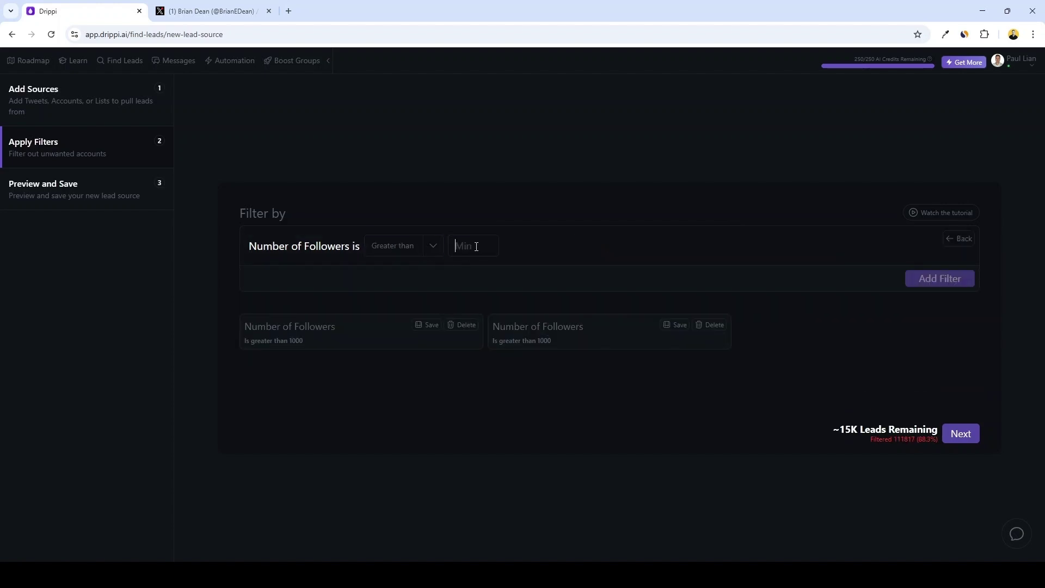
pyautogui.write('1000')
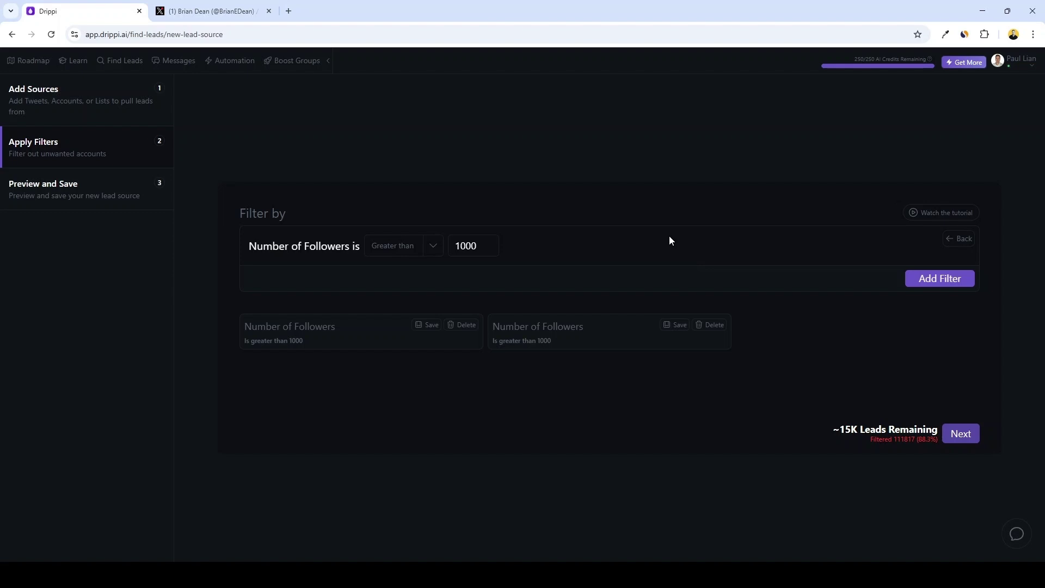
pyautogui.click(930, 278)
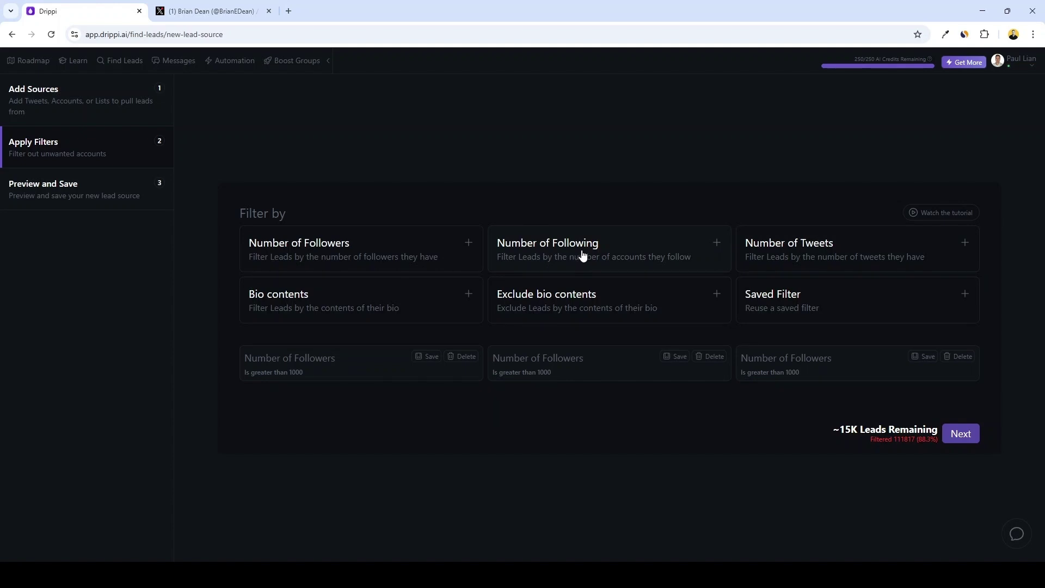
# Step: Add a filter for a Number of Tweets greater than 100 to the lead source
pyautogui.click(582, 255)
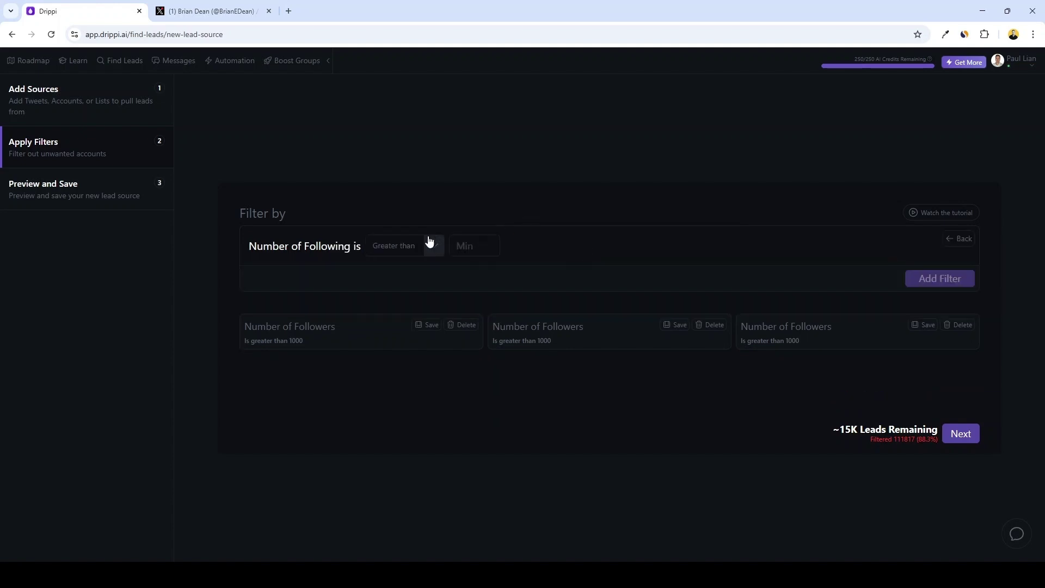
pyautogui.click(949, 240)
pyautogui.click(796, 254)
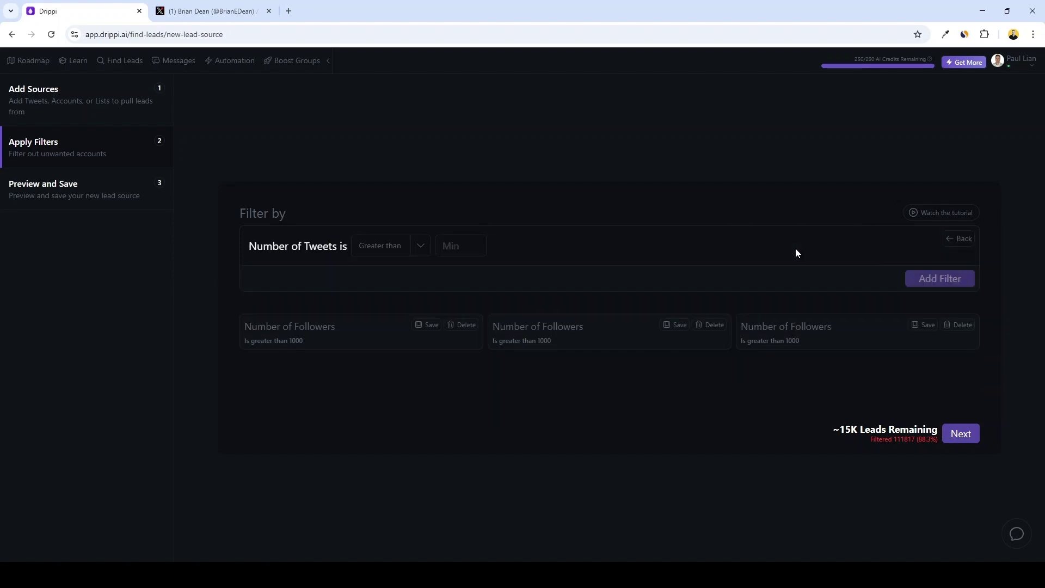
pyautogui.click(462, 239)
pyautogui.write('100')
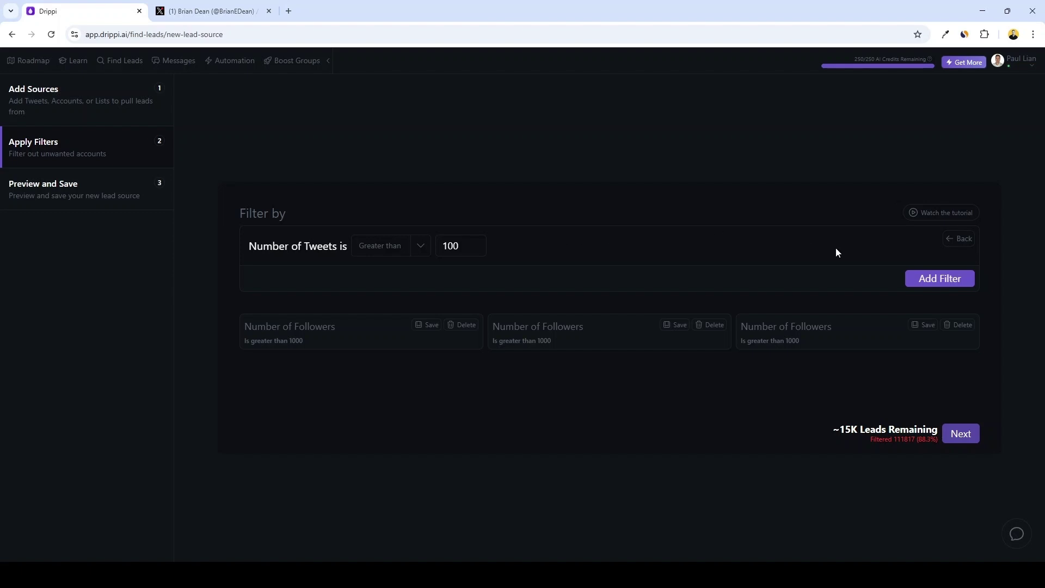
pyautogui.click(940, 278)
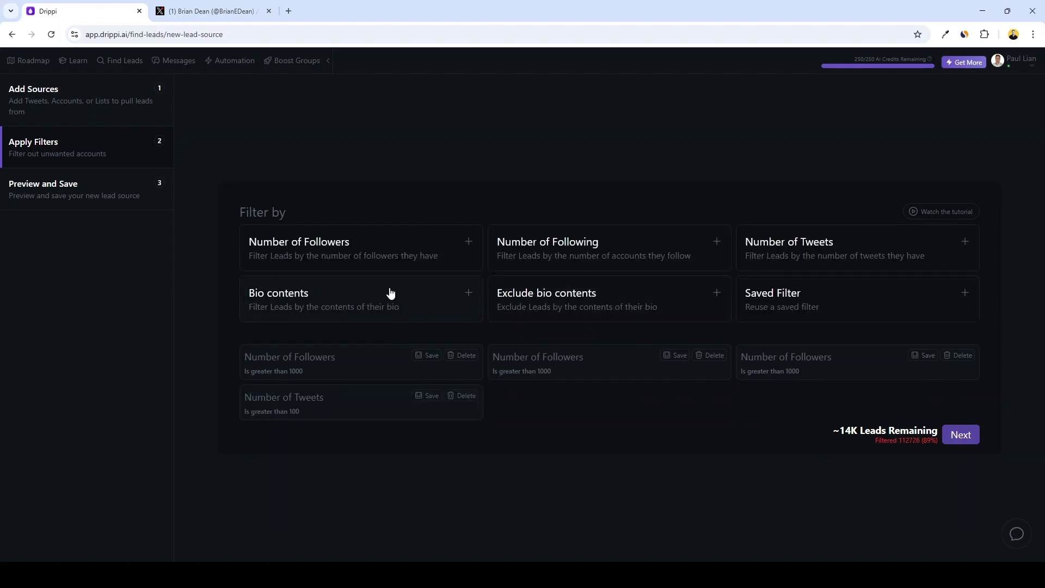
# Step: Start a Bio contents filter that requires the word "agency" in the lead's bio
pyautogui.click(336, 296)
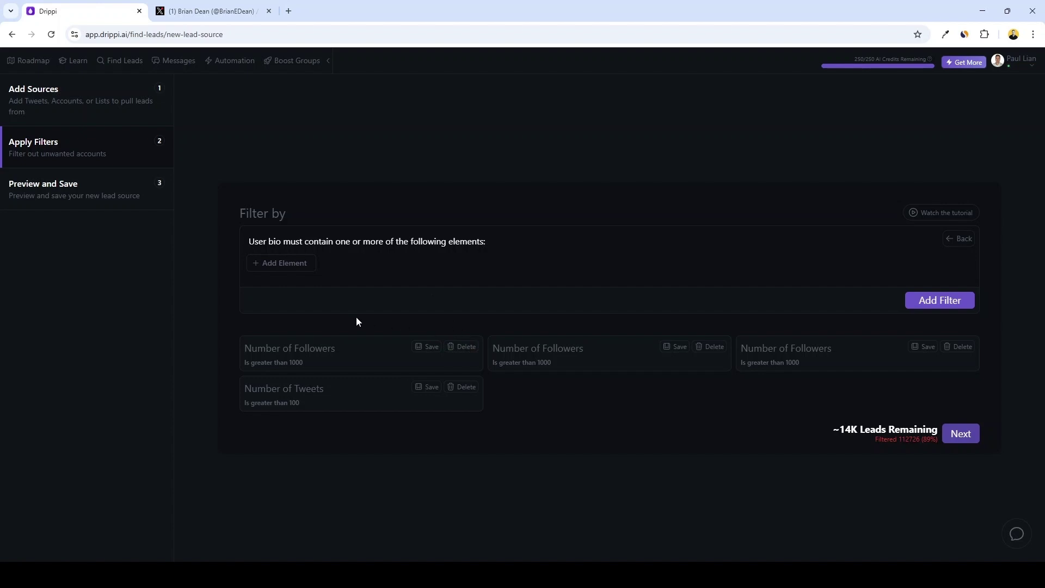
pyautogui.click(289, 264)
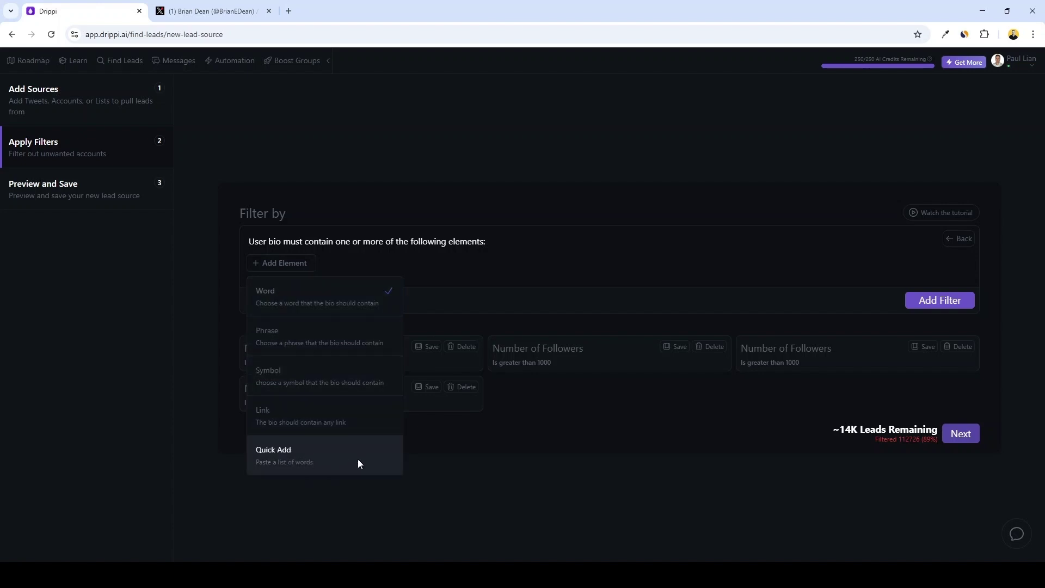
pyautogui.click(289, 265)
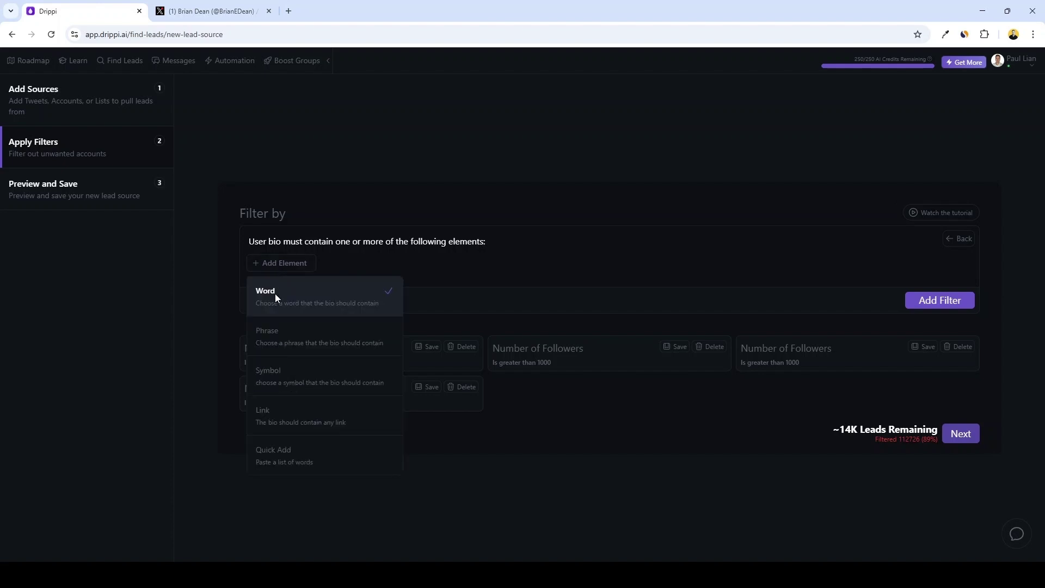
pyautogui.click(276, 295)
pyautogui.write('agenc')
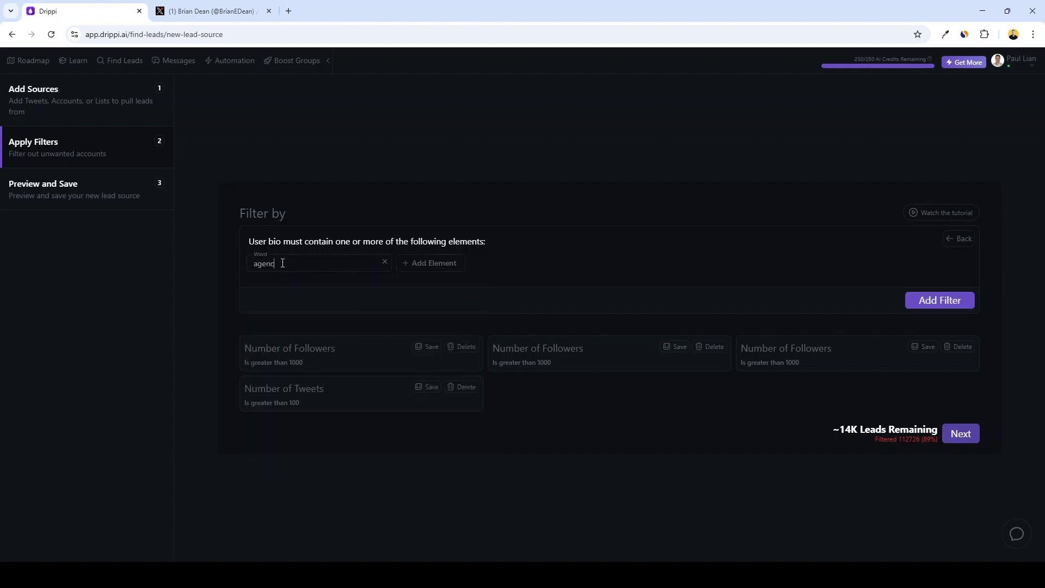
pyautogui.write('y')
# Step: Include "marketing" and "smma" as additional word elements in the Bio contents filter
pyautogui.click(376, 266)
pyautogui.click(351, 288)
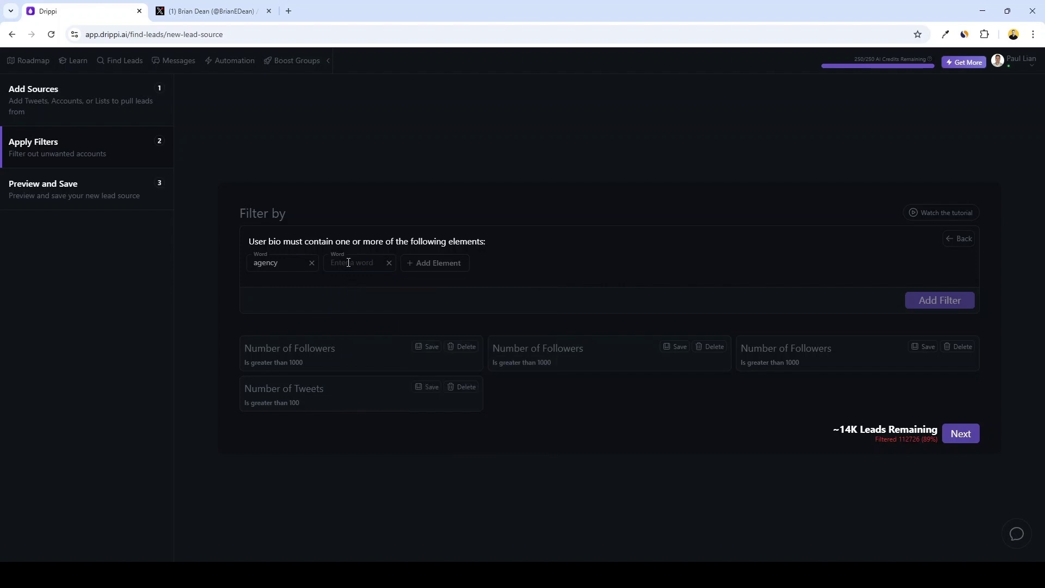
pyautogui.write('marketing')
pyautogui.click(436, 263)
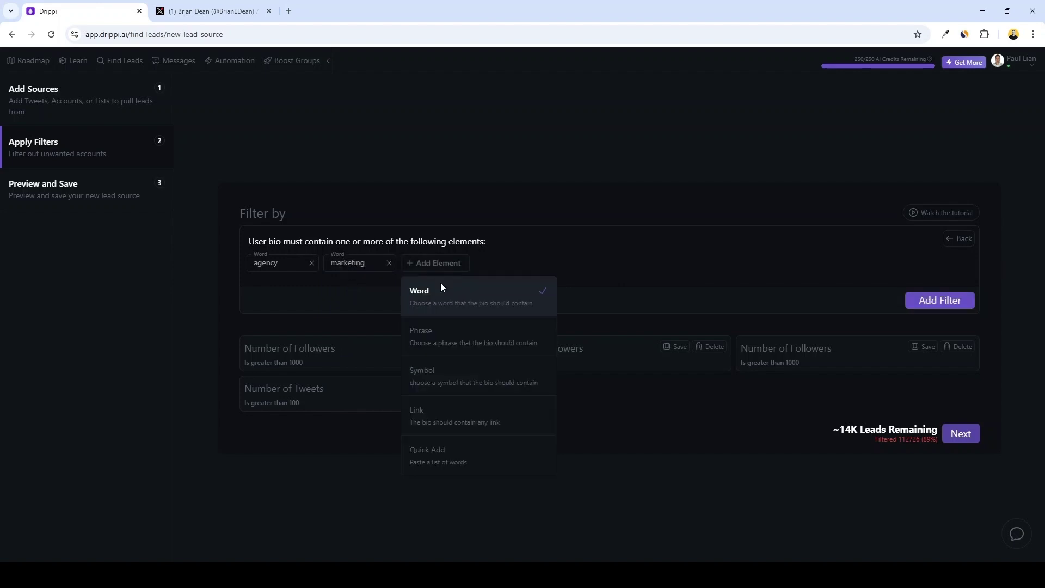
pyautogui.click(442, 289)
pyautogui.write('smma')
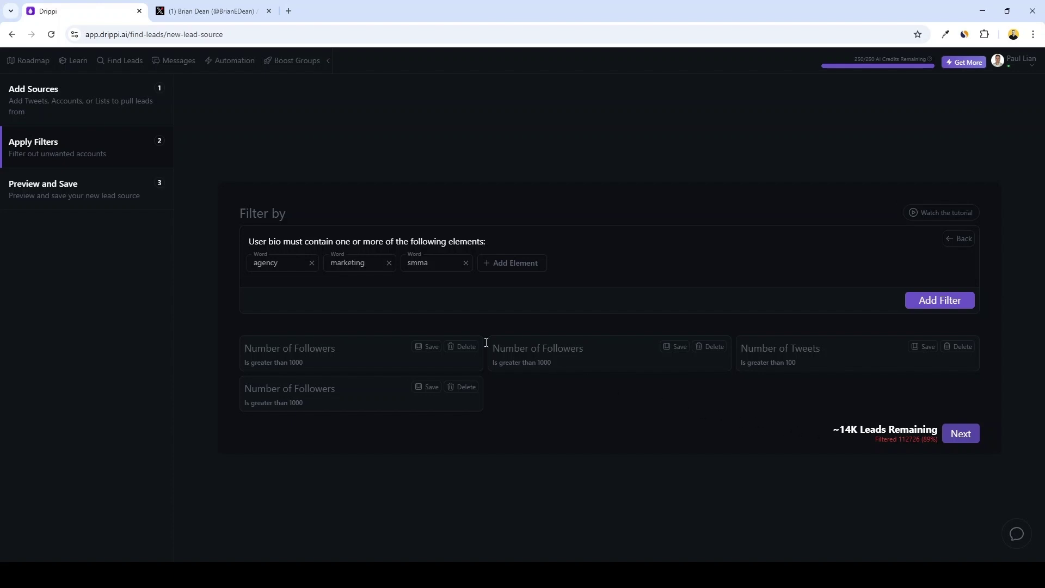
# Step: Remove the words "smma" and "marketing" from the bio filter and add the filter with only "agency"
pyautogui.click(466, 263)
pyautogui.click(388, 262)
pyautogui.click(939, 300)
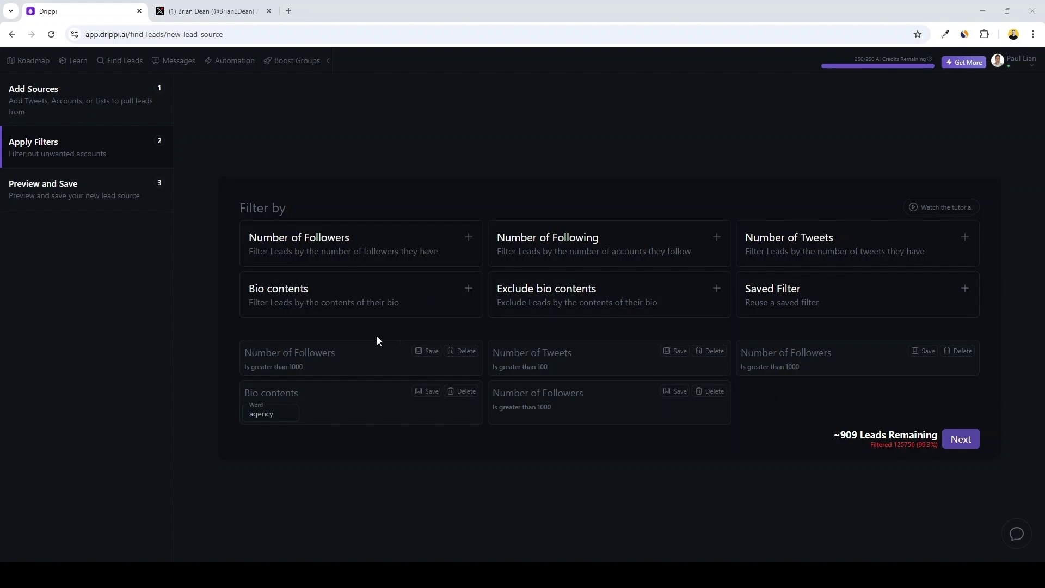
# Step: Add a second, separate Bio contents filter that requires the word "marketing"
pyautogui.click(383, 290)
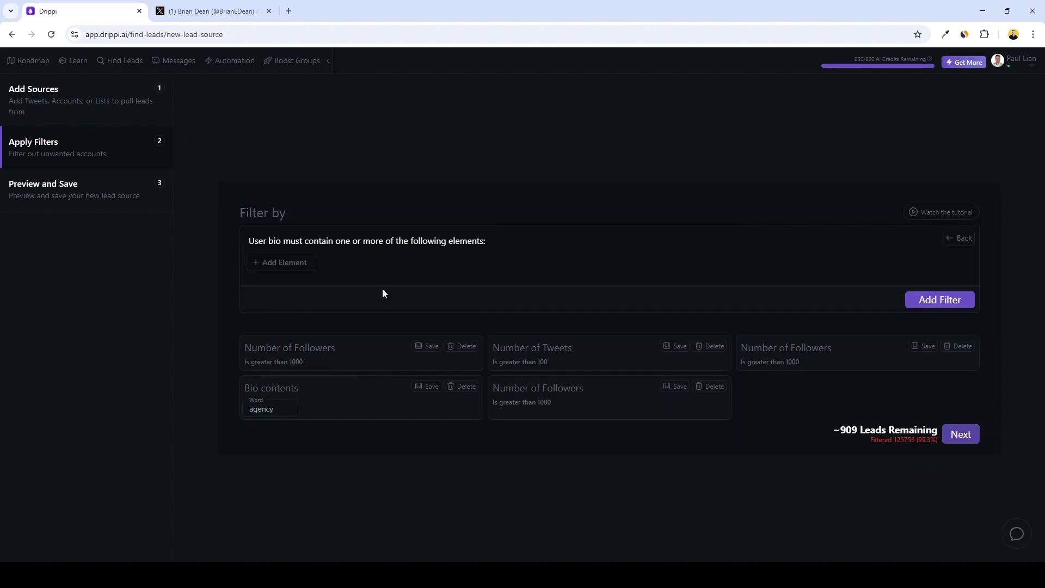
pyautogui.click(282, 267)
pyautogui.click(305, 291)
pyautogui.write('marketing')
pyautogui.click(937, 305)
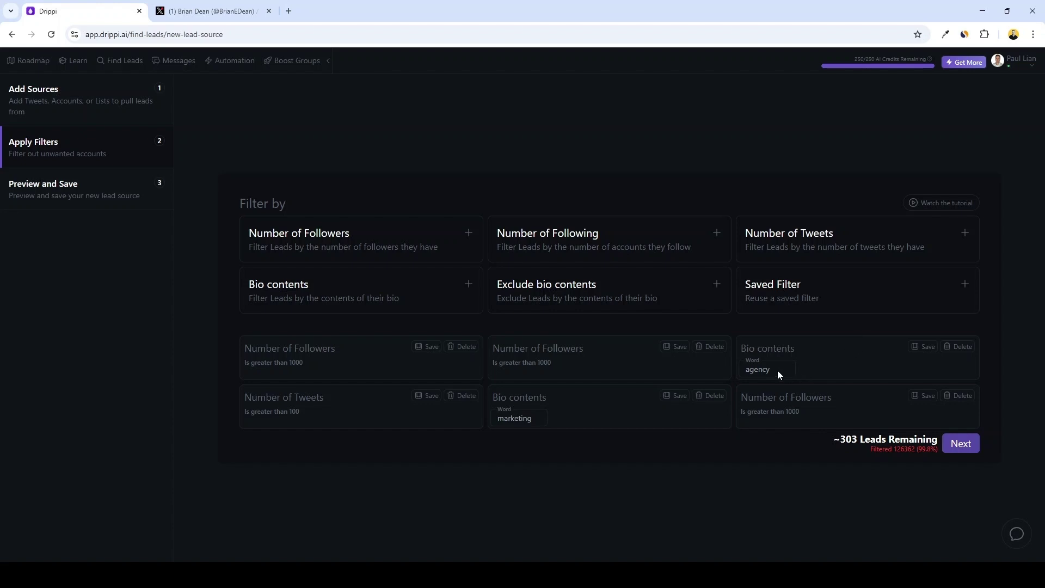
# Step: Delete the Bio contents filter for the word "marketing" from the lead source
pyautogui.moveTo(530, 412); pyautogui.dragTo(496, 417)
pyautogui.click(841, 333)
pyautogui.click(712, 396)
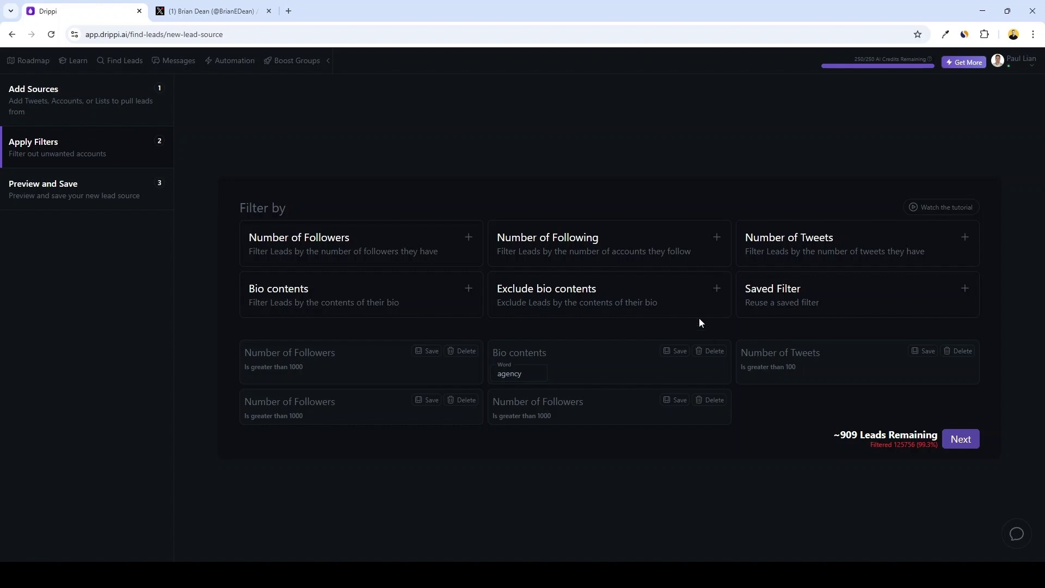
# Step: Check what the Exclude bio contents filter offers and return to the filter overview
pyautogui.click(672, 296)
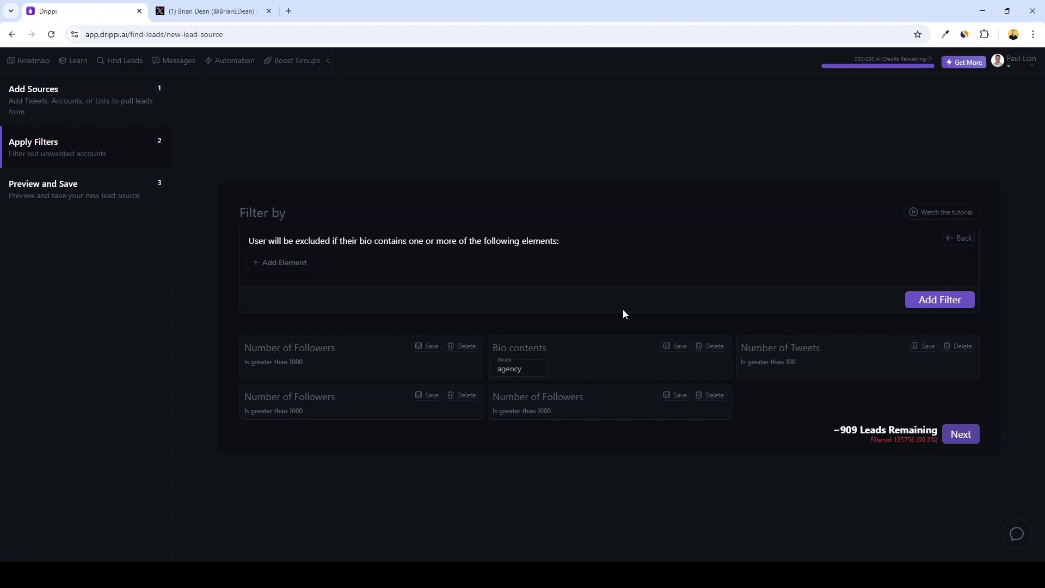
pyautogui.click(960, 238)
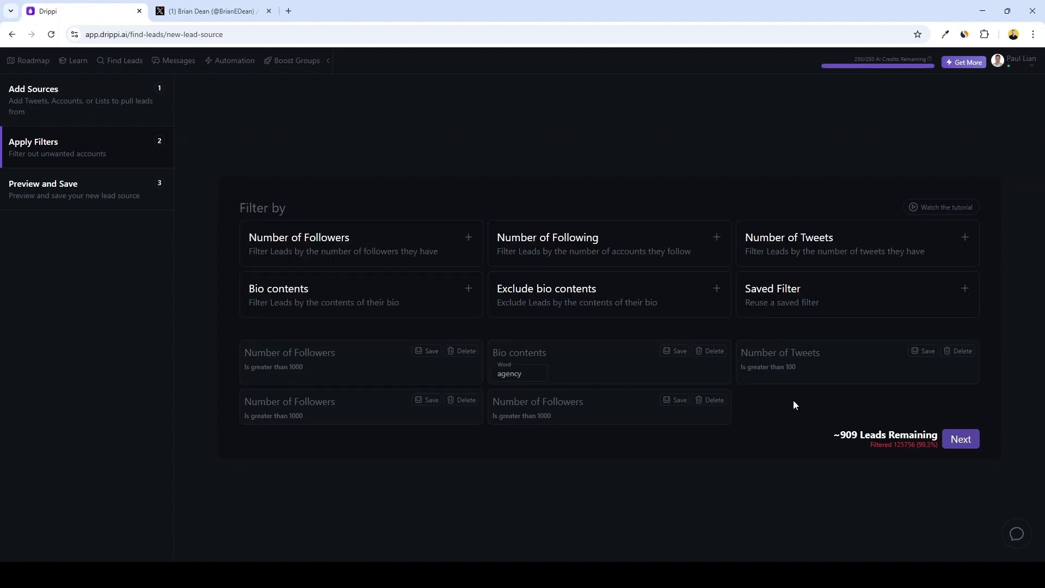
# Step: Proceed to the leads preview, name the lead source "Test" and save it
pyautogui.click(948, 439)
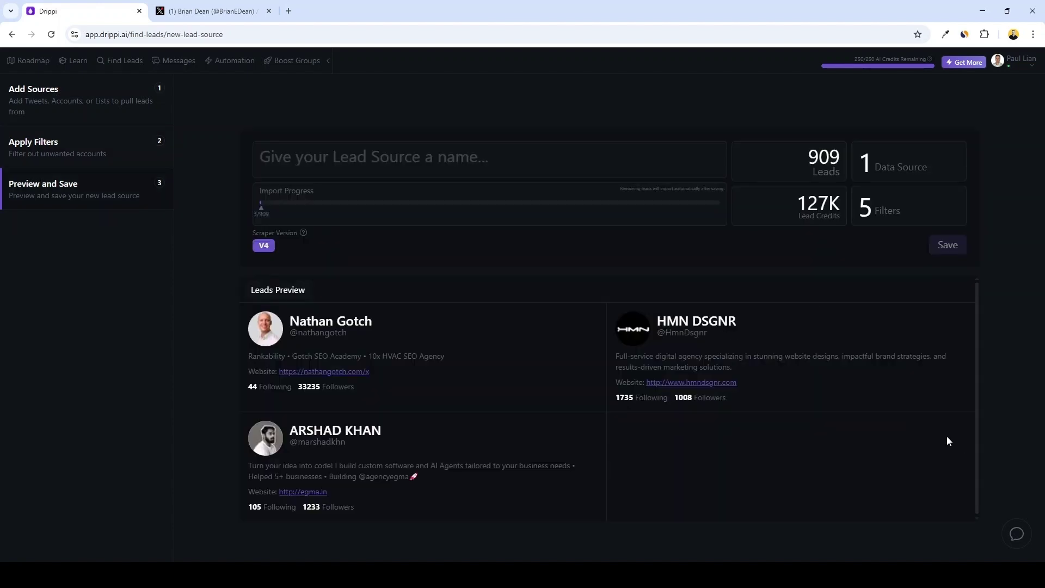
pyautogui.click(359, 150)
pyautogui.write('Test')
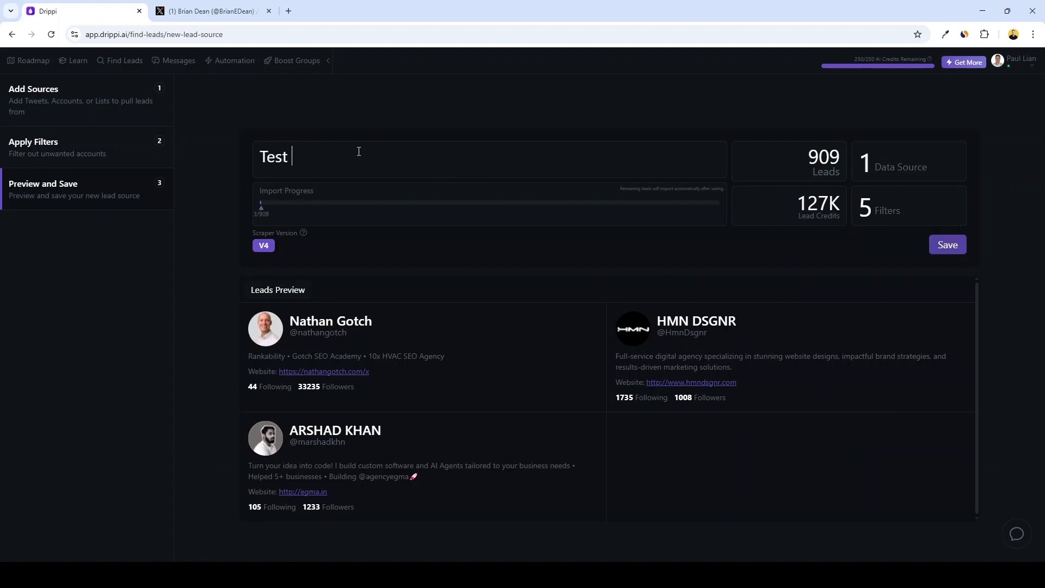
pyautogui.click(947, 247)
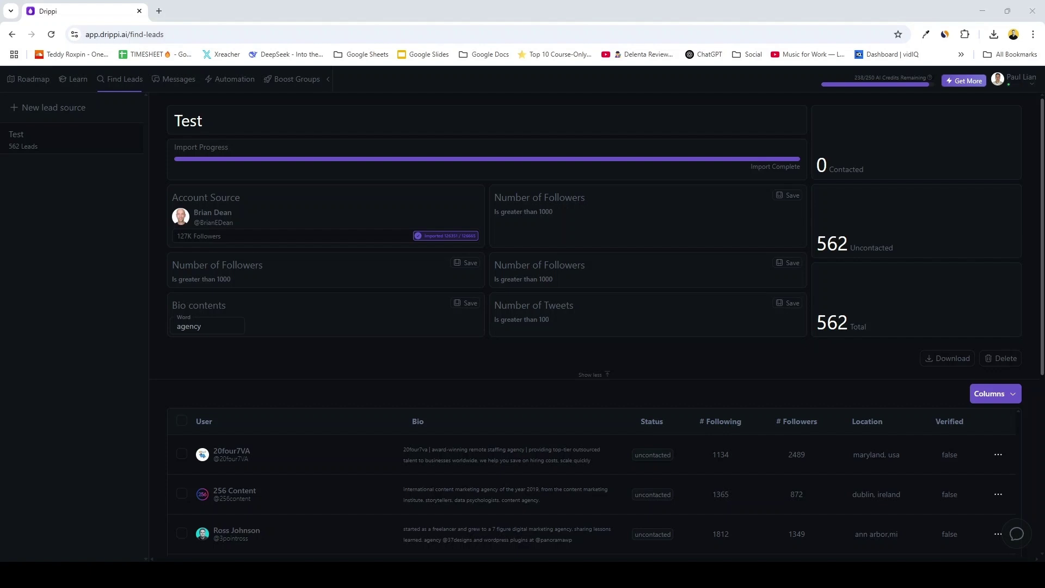
# Step: Create a new Cold DM 2.0 automation that uses the Test lead source
pyautogui.tripleClick(36, 146)
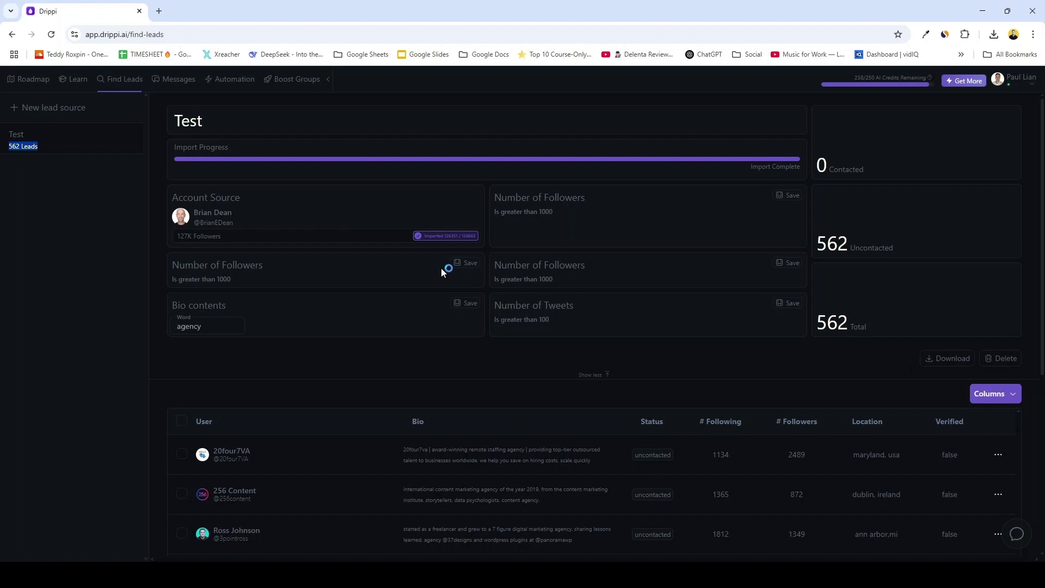
pyautogui.click(220, 80)
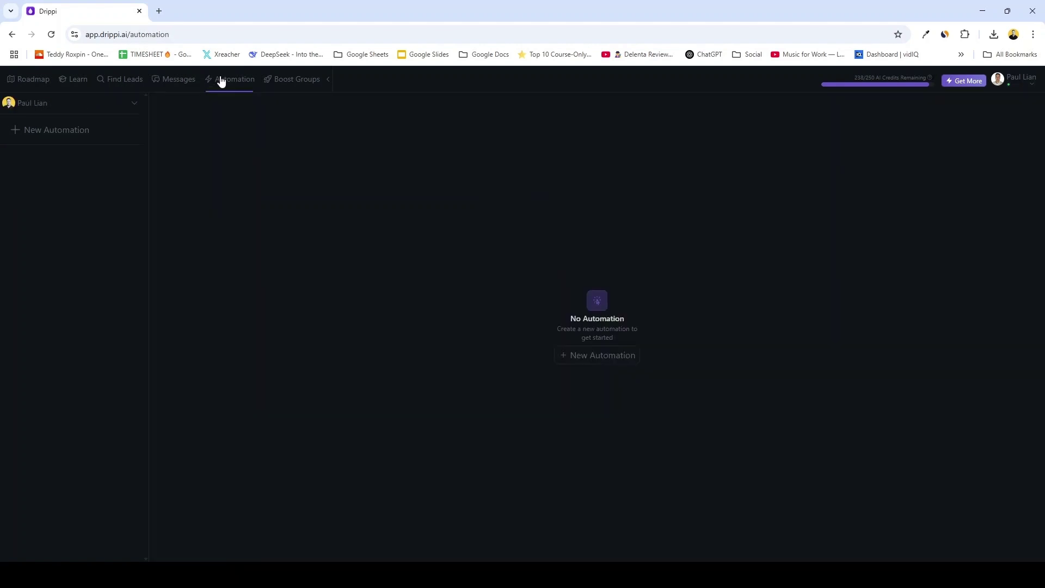
pyautogui.click(592, 359)
pyautogui.click(420, 273)
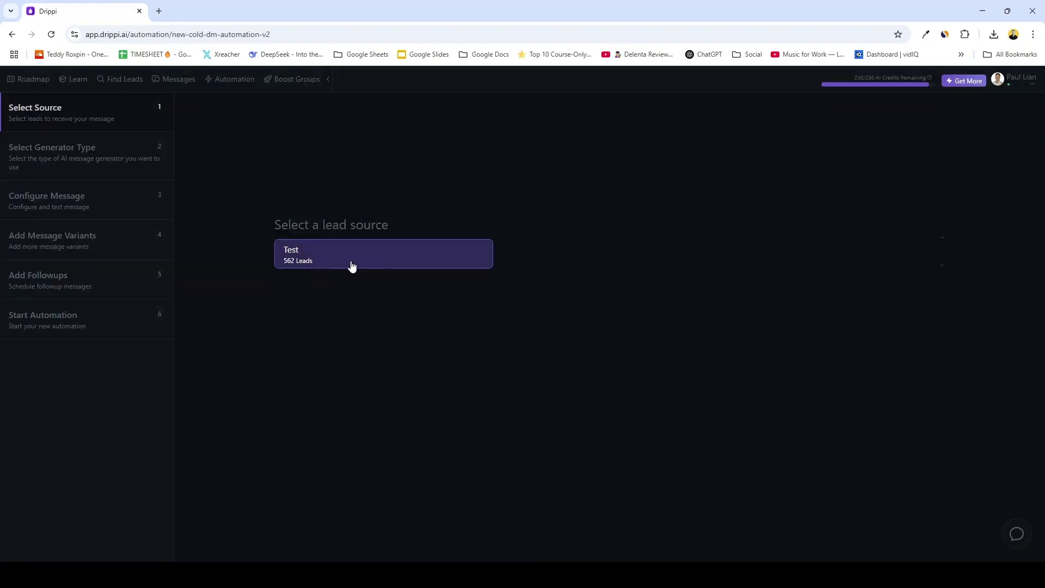
pyautogui.click(352, 266)
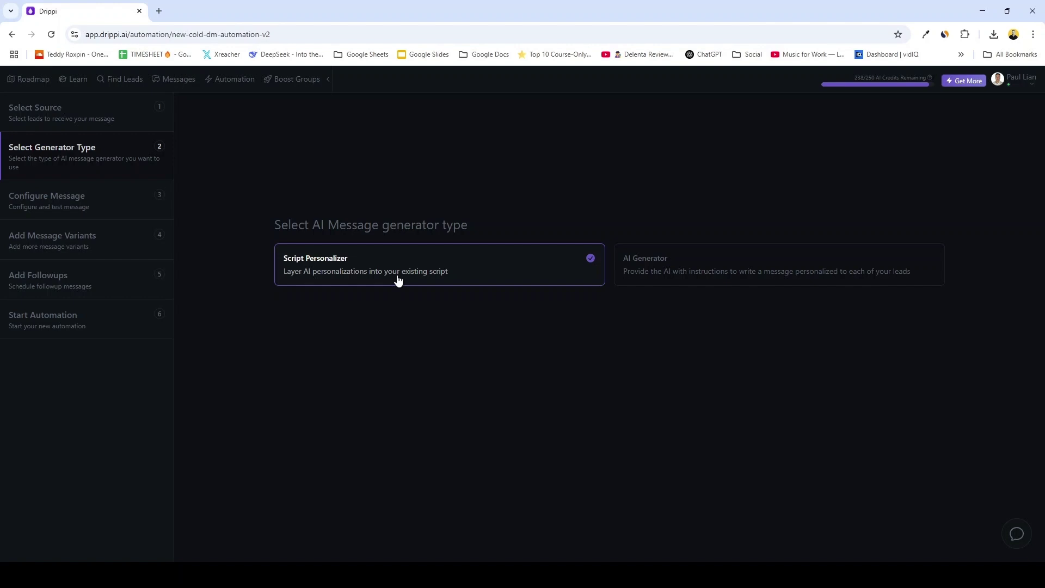
# Step: Choose the Script Personalizer generator and enter the context "I am Ai automation expert and I help agencies streamline their proposal process with AI"
pyautogui.click(397, 280)
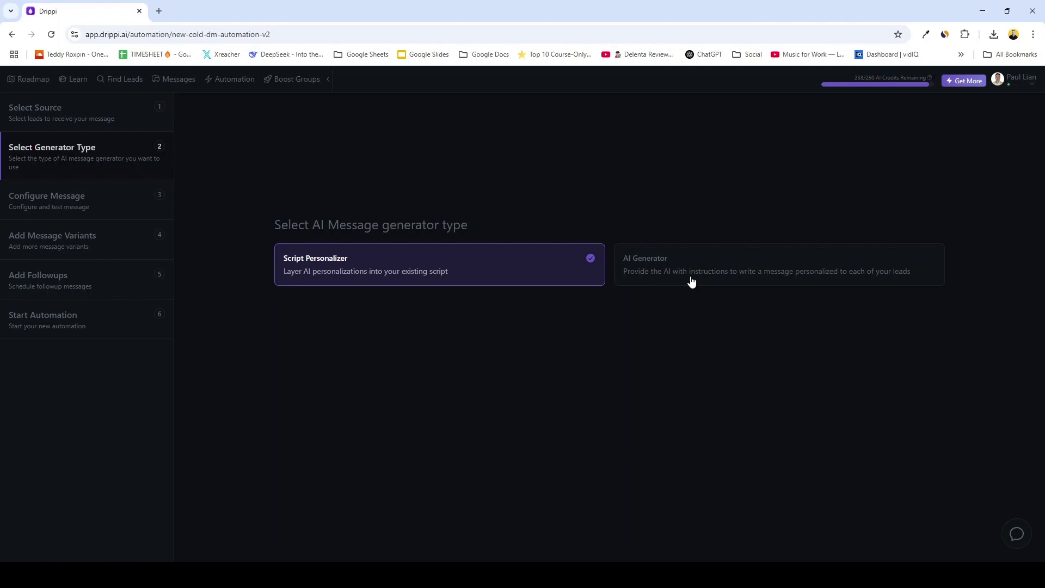
pyautogui.click(484, 272)
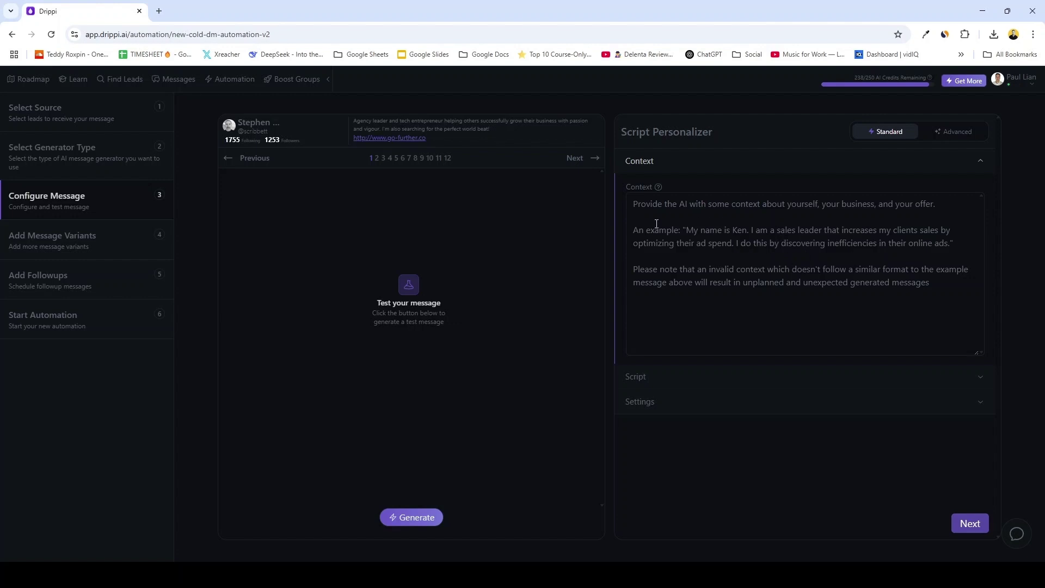
pyautogui.write('I am Ai automation expert and I help agencies streamline their proposal process with AI')
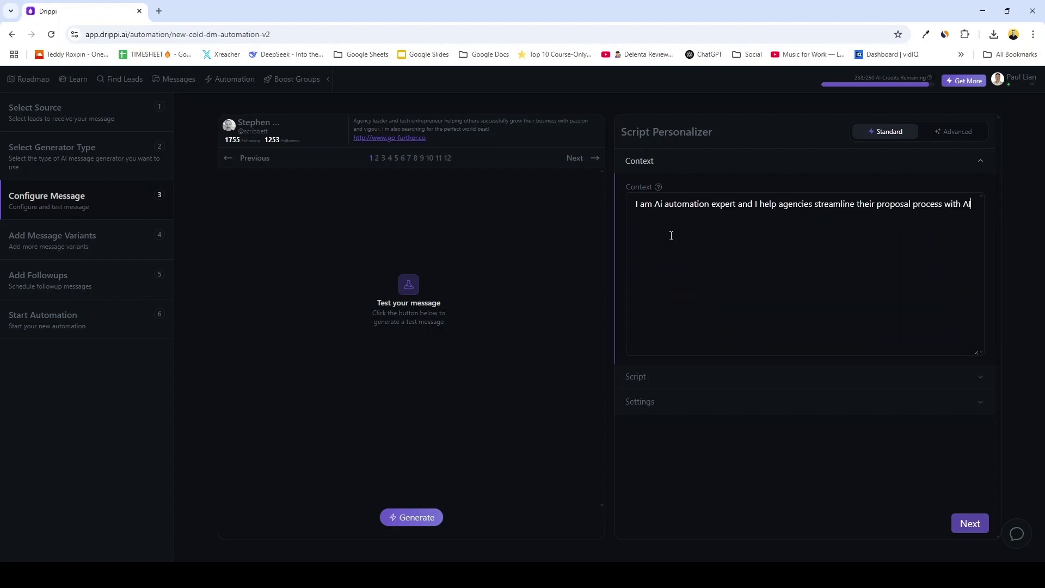
# Step: Begin the message script with "Hey" followed by the First Name and Custom Personalization placeholders
pyautogui.click(671, 384)
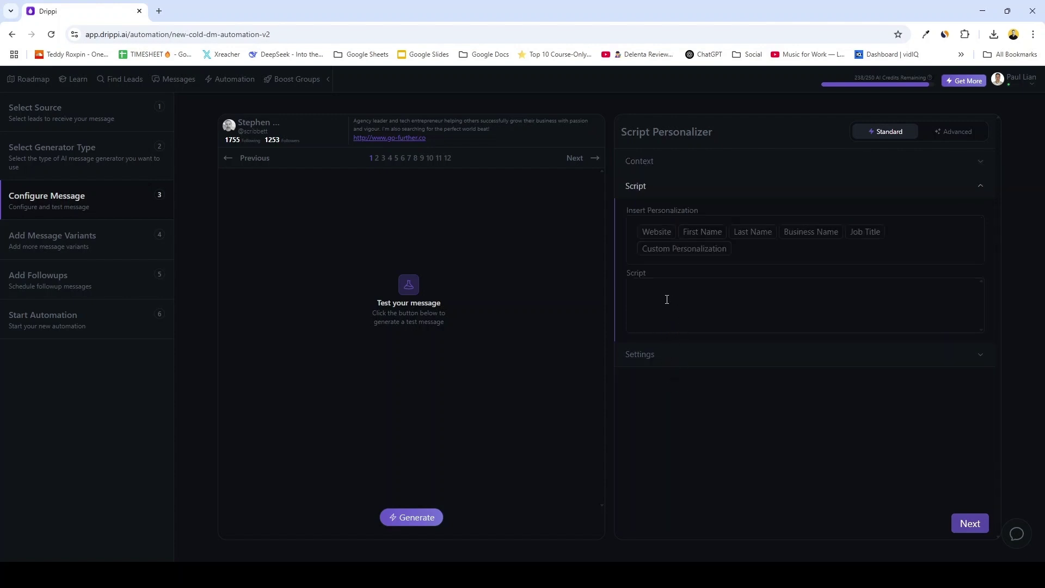
pyautogui.click(724, 248)
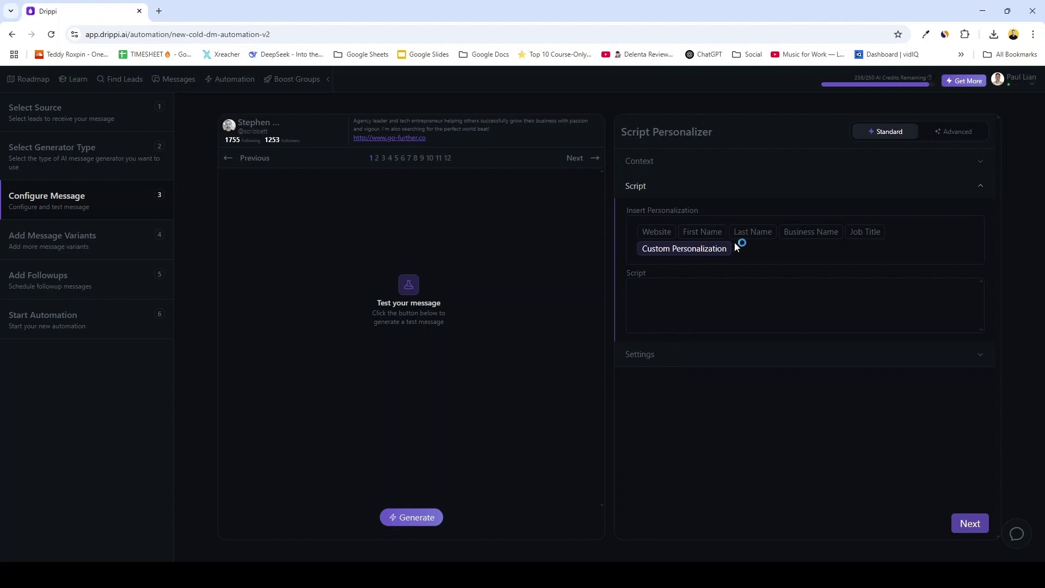
pyautogui.click(689, 250)
pyautogui.moveTo(836, 299); pyautogui.dragTo(634, 302)
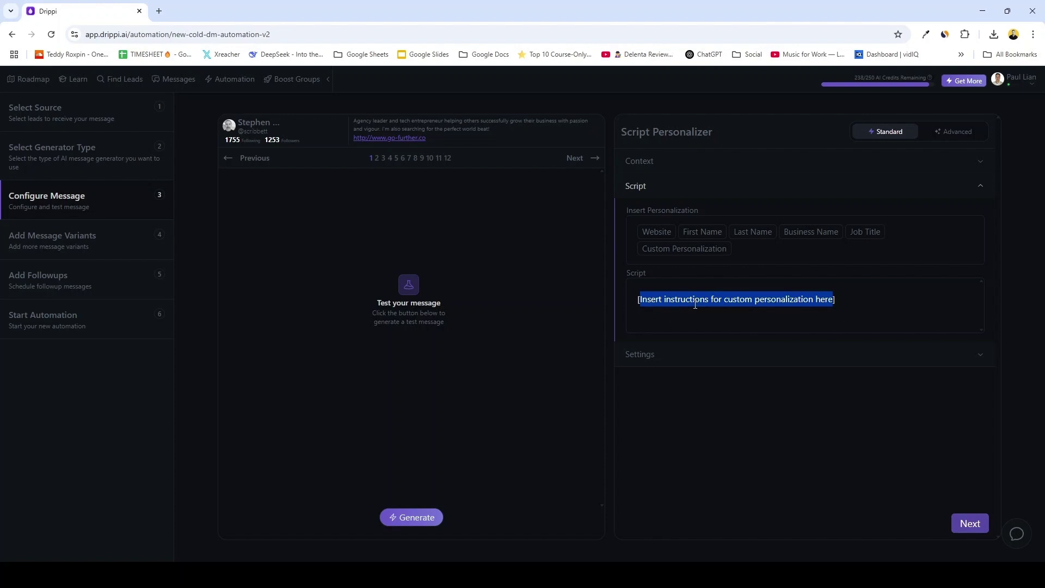
pyautogui.moveTo(695, 304); pyautogui.dragTo(634, 283)
pyautogui.write('Hey')
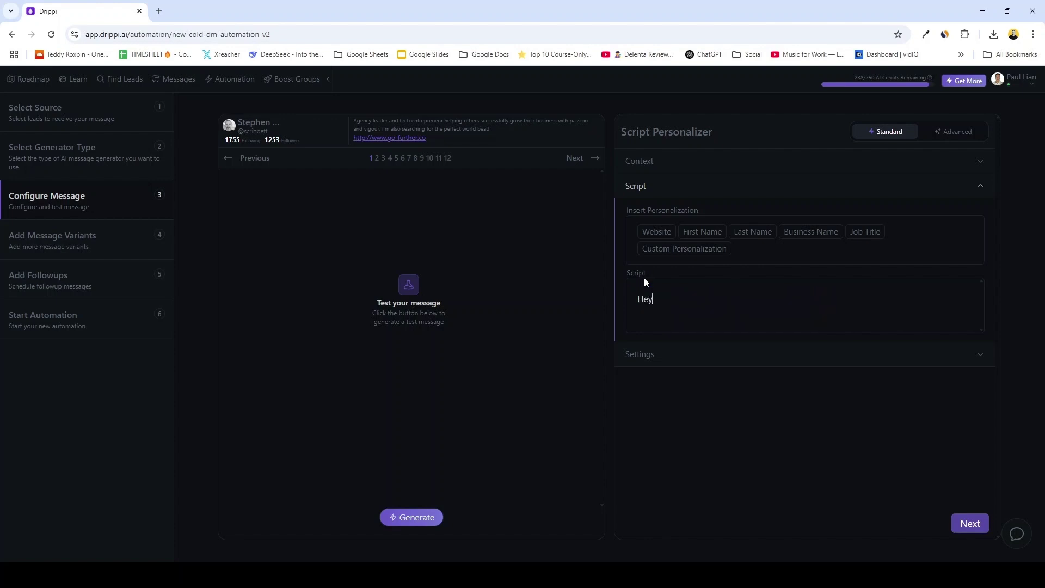
pyautogui.click(690, 233)
pyautogui.click(699, 249)
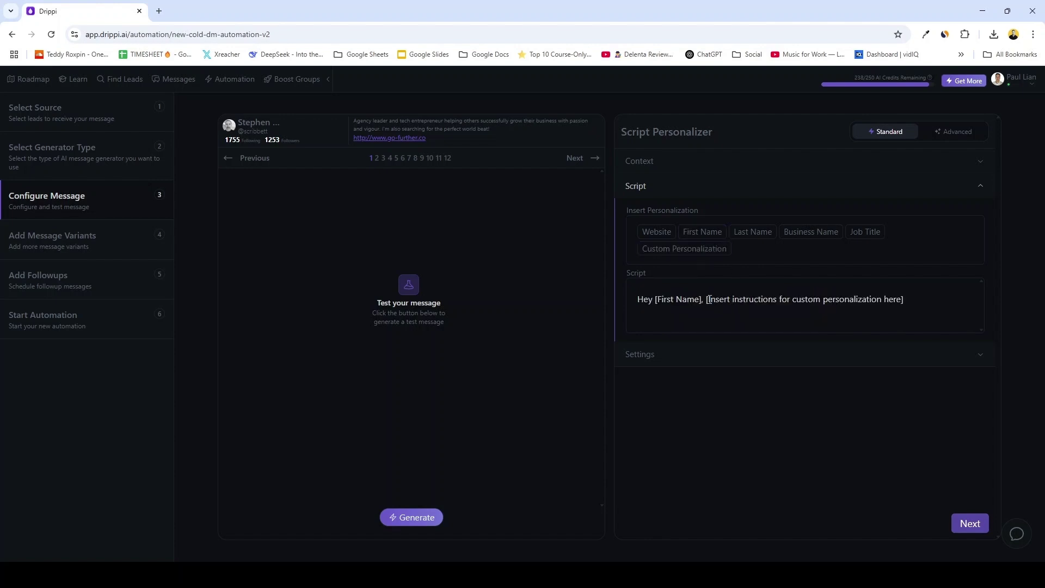
# Step: Replace the custom personalization instructions with a request for a natural, non-robotic, 100-character-max compliment on the most engaging of the profile's 10 most recent tweets
pyautogui.moveTo(709, 299); pyautogui.dragTo(905, 299)
pyautogui.write('analyse 10 most recent tweets of the profile, pick the tweet that has the most engagement and give the compliment, sound natural, not robotic, keep it 100 characters max]')
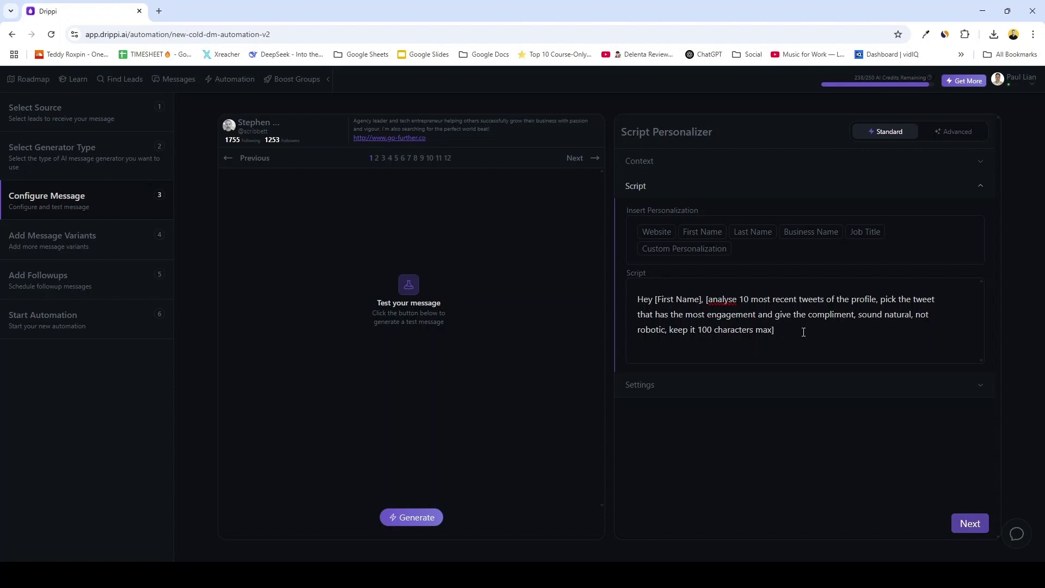
# Step: Complete the script with a question about handling agency proposals and contracts, the AI automation pitch, and an offer to send a quick video
pyautogui.press('Return')
pyautogui.write('Quick question though, how do you currently handle proposals and contracts in your agency? I built a simple AI automation that instantly creates personalized proposals and contracts, so you can send them in seconds instead of hours. Want me to send over a quick video to show how it works?')
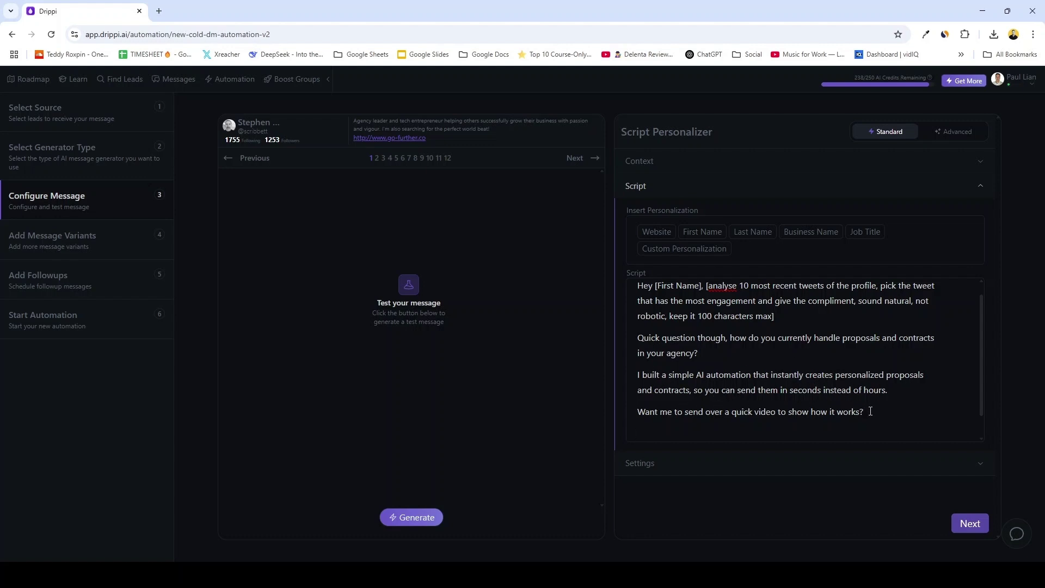
pyautogui.scroll(1, 799, 394)
pyautogui.scroll(-1, 784, 393)
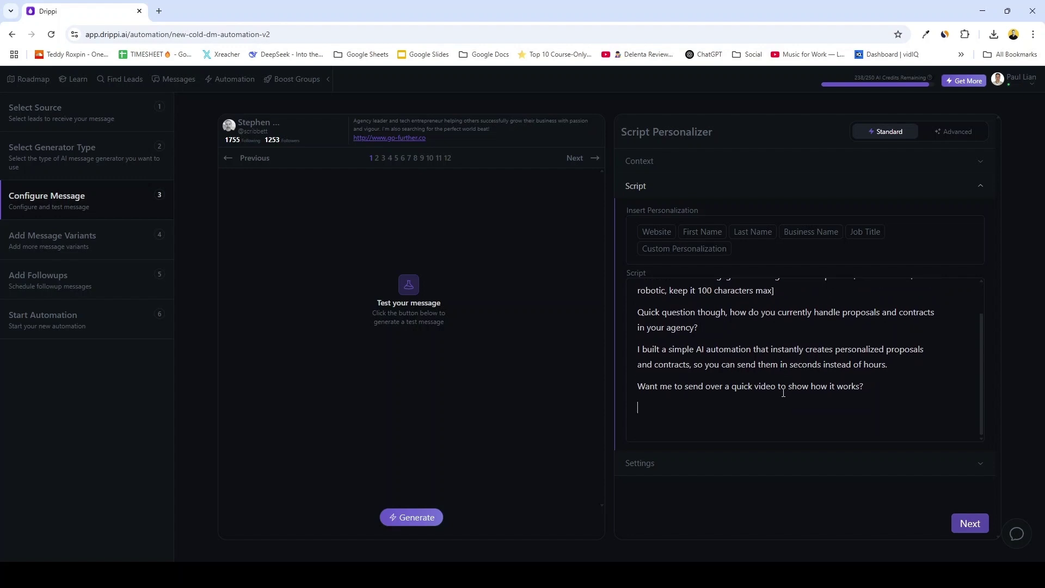
pyautogui.scroll(2, 785, 393)
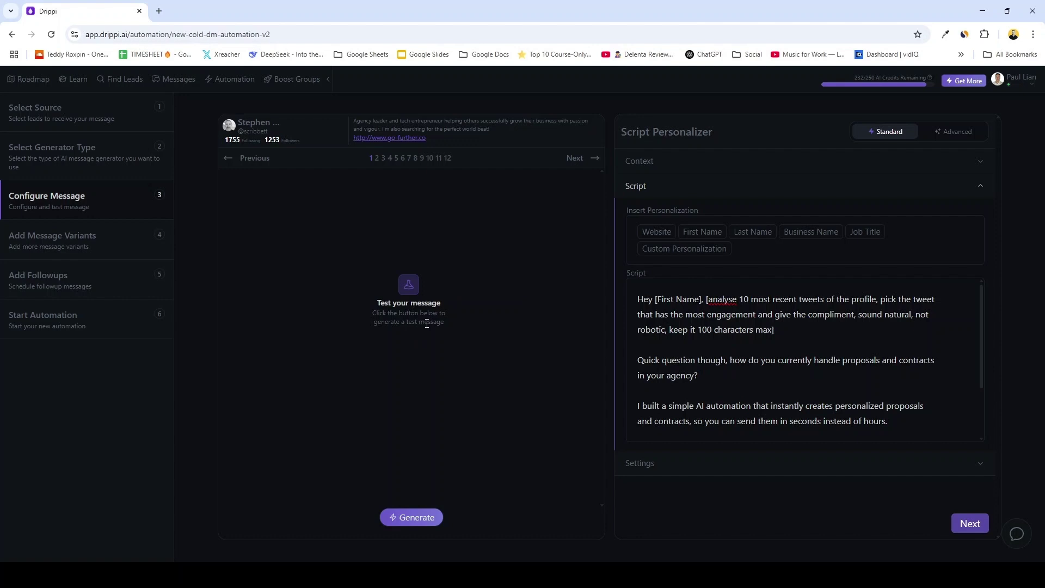
# Step: Generate test messages from the script for the first three leads
pyautogui.click(410, 520)
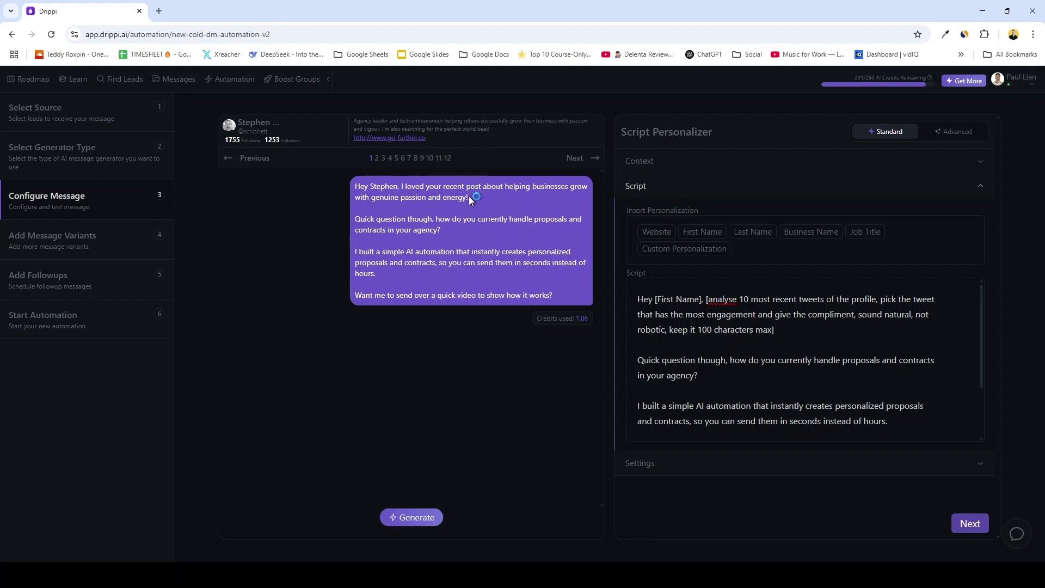
pyautogui.click(575, 158)
pyautogui.click(412, 518)
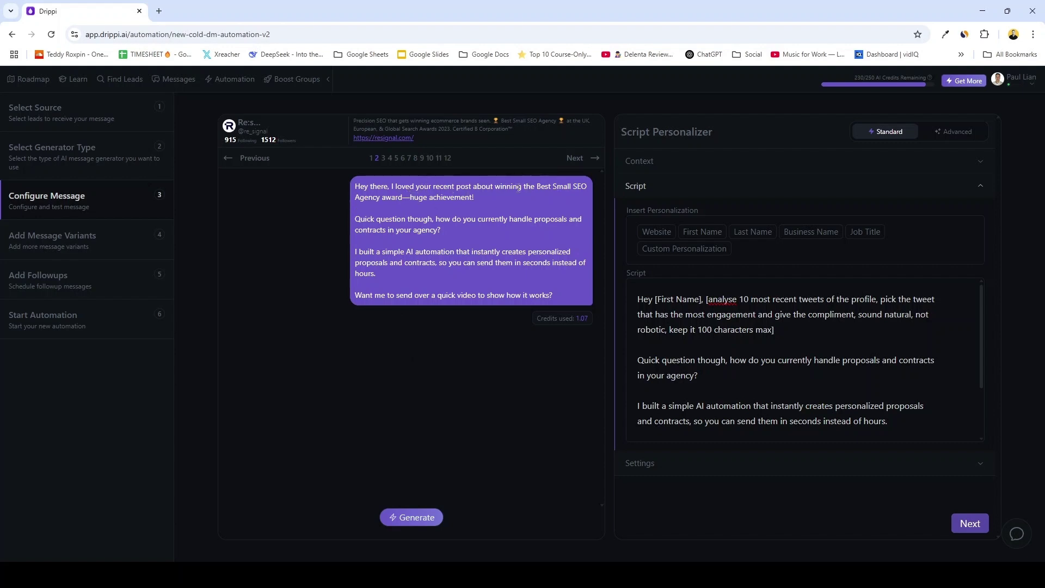
pyautogui.click(575, 158)
pyautogui.click(395, 516)
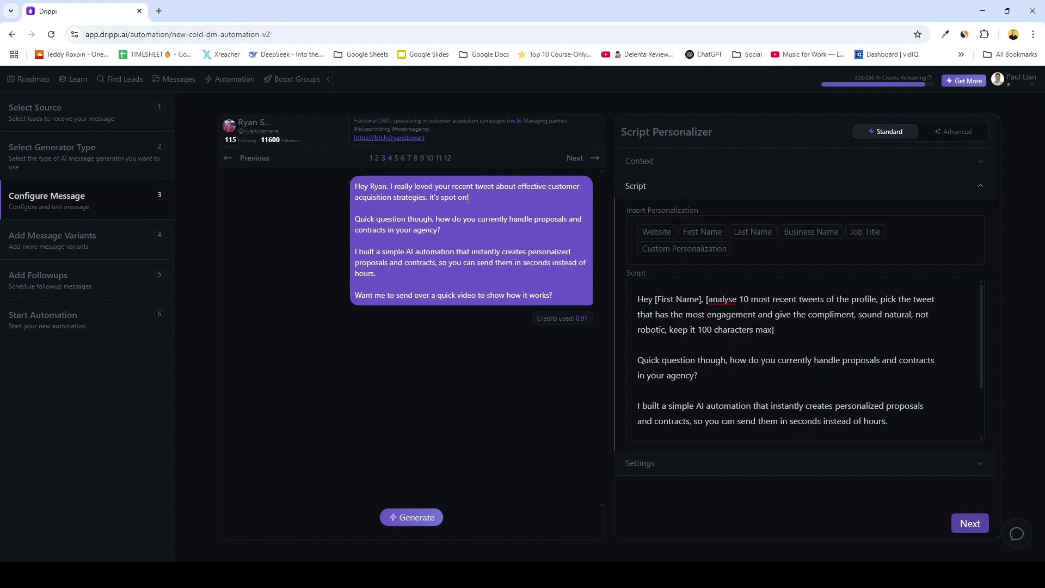
# Step: Try the Split Messages setting and review the script paragraphs that it would send separately
pyautogui.click(682, 462)
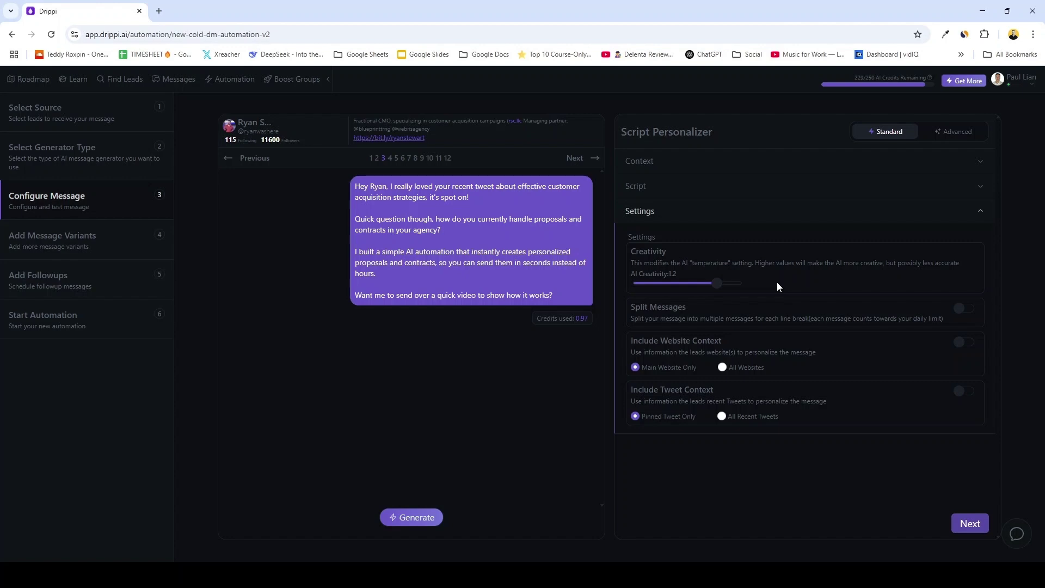
pyautogui.click(965, 308)
pyautogui.click(721, 190)
pyautogui.moveTo(794, 335); pyautogui.dragTo(630, 291)
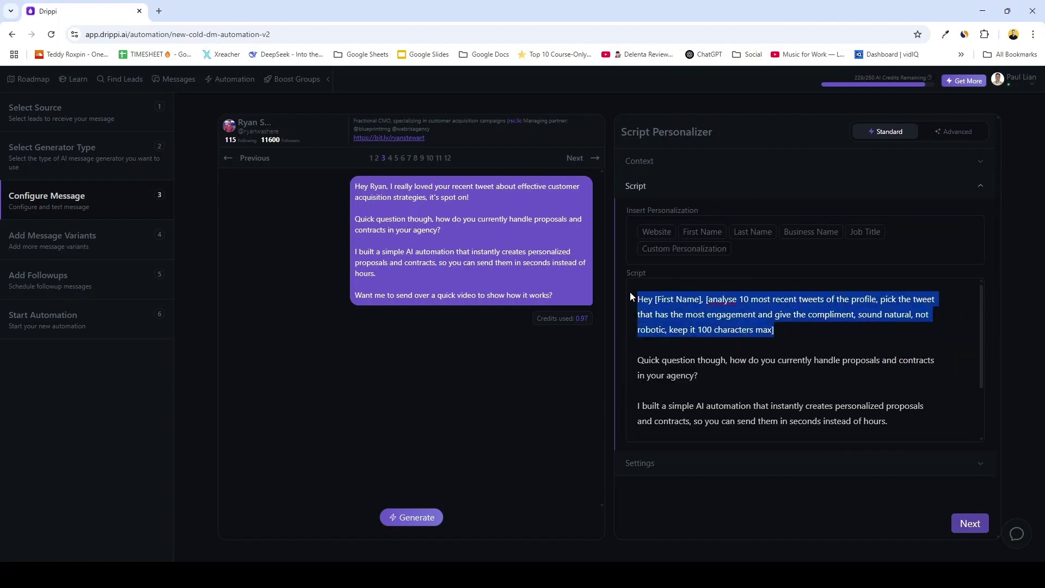
pyautogui.click(715, 375)
pyautogui.moveTo(715, 375); pyautogui.dragTo(632, 355)
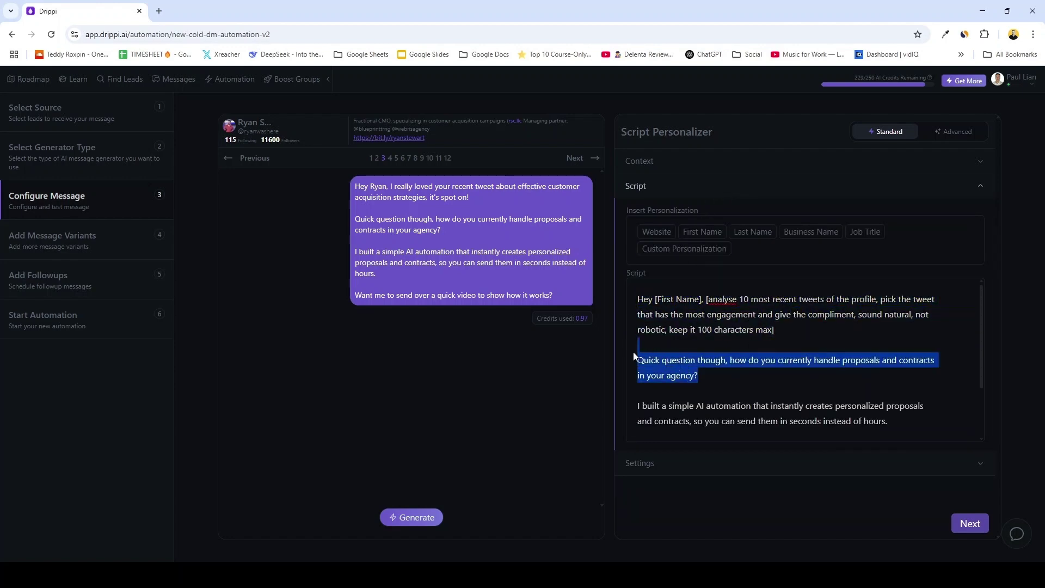
pyautogui.moveTo(898, 424); pyautogui.dragTo(619, 406)
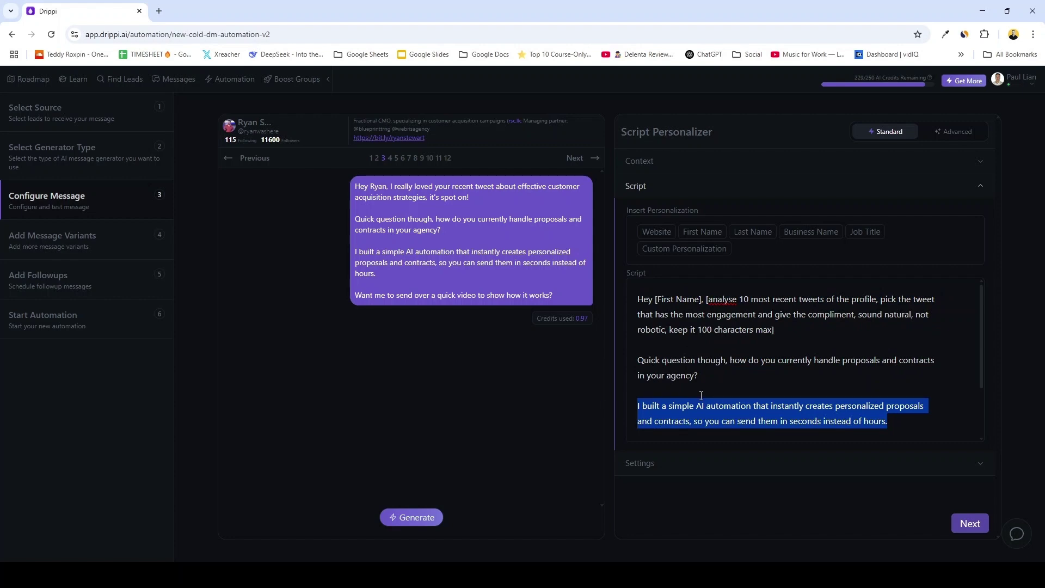
pyautogui.click(679, 464)
pyautogui.click(974, 314)
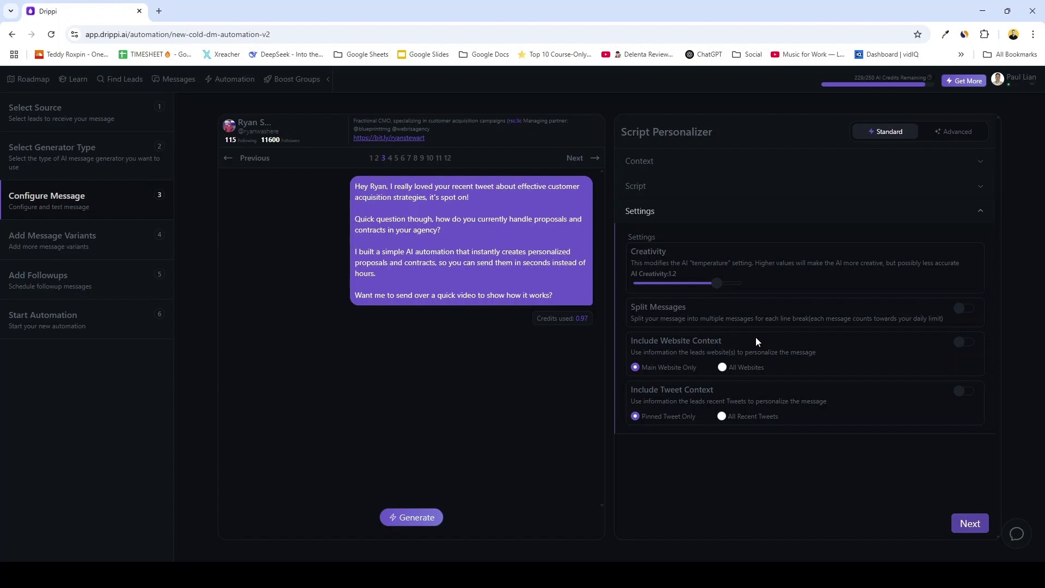
# Step: Review the Include Website Context and Include Tweet Context options in the script settings
pyautogui.moveTo(756, 337); pyautogui.dragTo(629, 339)
pyautogui.click(702, 339)
pyautogui.moveTo(713, 388); pyautogui.dragTo(631, 389)
# Step: Proceed to the message variants, add a blank variant and review the primary variant's opening paragraph
pyautogui.click(969, 524)
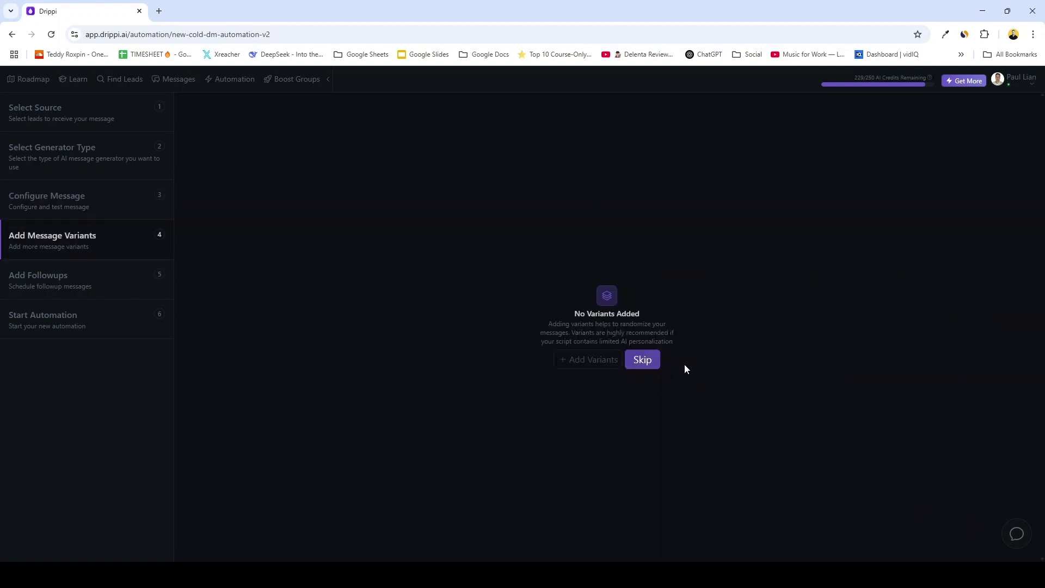
pyautogui.click(567, 358)
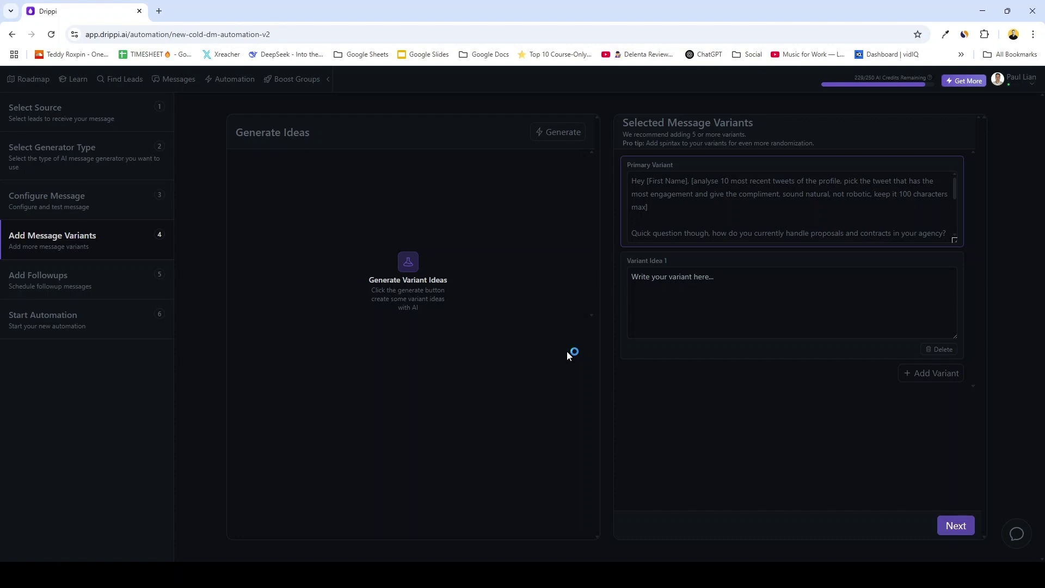
pyautogui.click(677, 211)
pyautogui.tripleClick(674, 212)
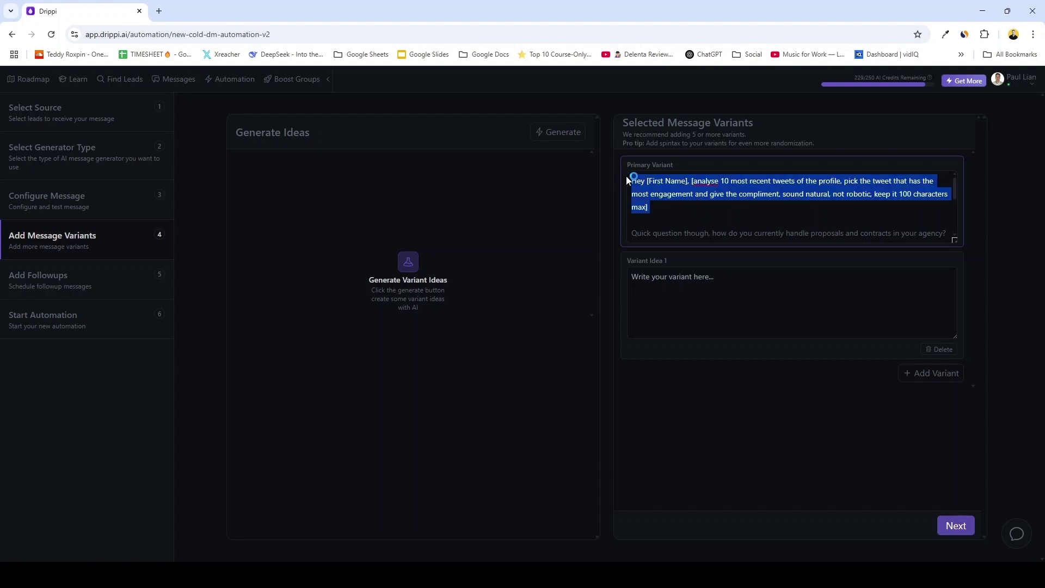
pyautogui.click(691, 218)
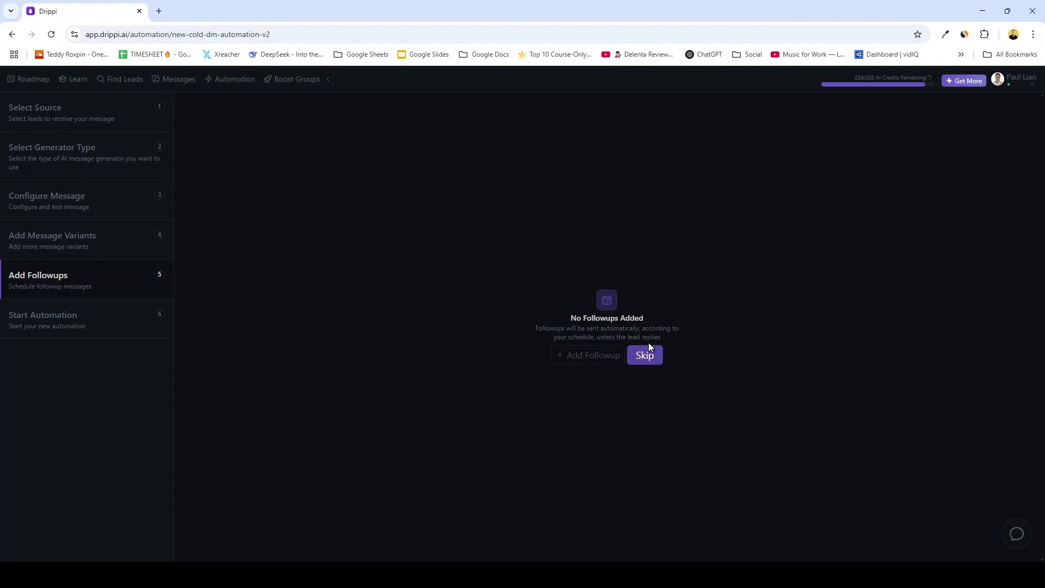
# Step: Add the followup messages "Any thoughts, [First name]?" and "Hey, just checking if this message reached you.", plus a blank third followup
pyautogui.click(598, 354)
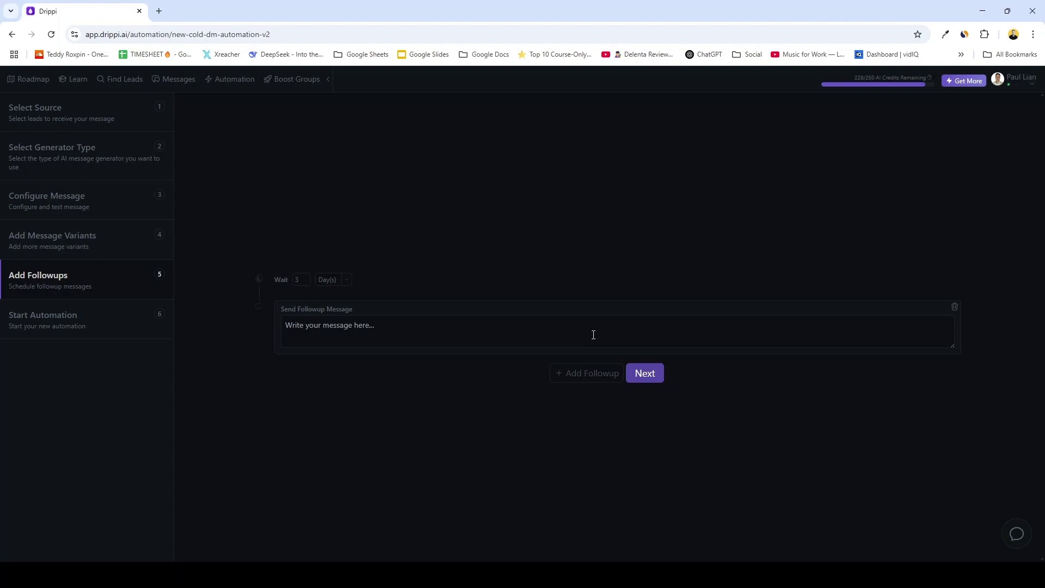
pyautogui.click(594, 335)
pyautogui.click(587, 373)
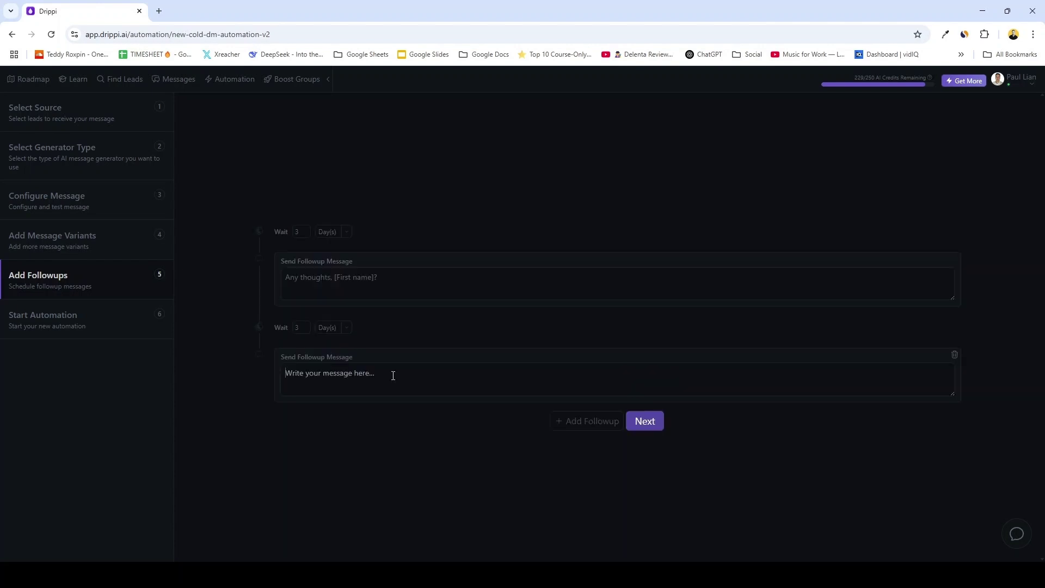
pyautogui.click(393, 375)
pyautogui.click(588, 422)
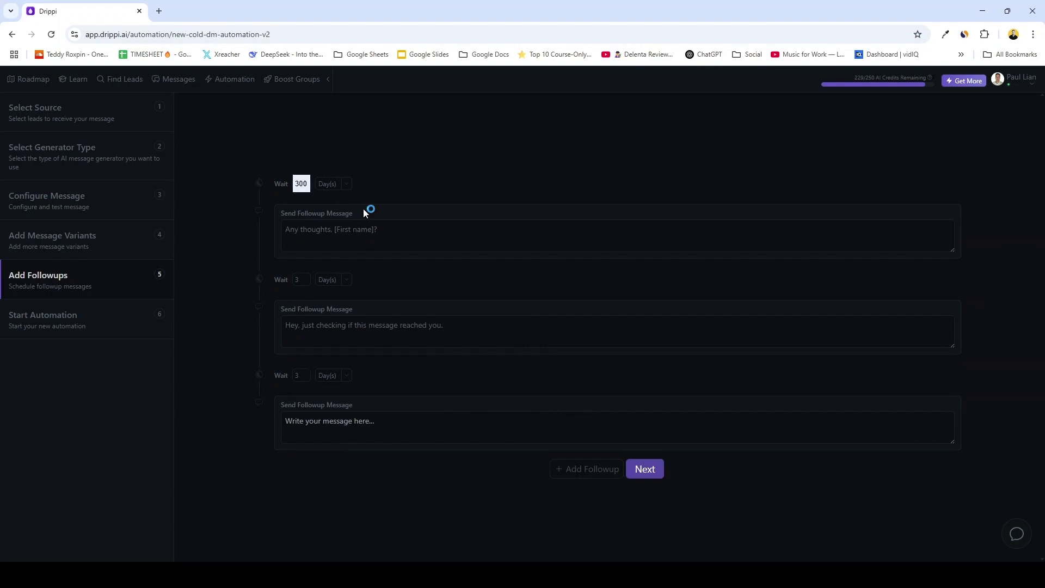
# Step: Set the followup waits to 3 and 5 days and delete the blank third followup
pyautogui.click(346, 192)
pyautogui.moveTo(302, 277); pyautogui.dragTo(295, 272)
pyautogui.click(956, 403)
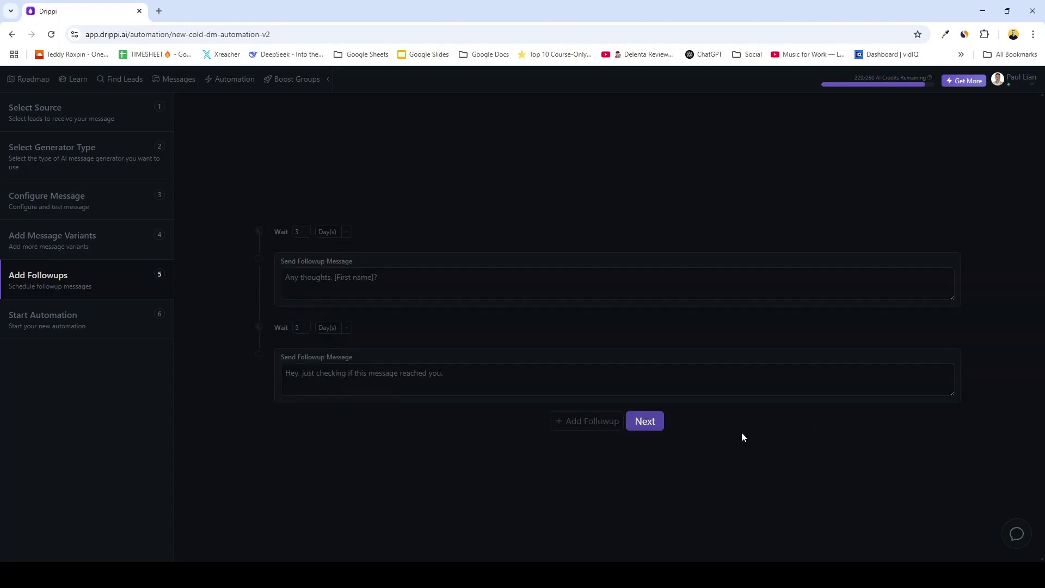
# Step: Continue to the automation start settings and name the automation "TEST"
pyautogui.click(640, 421)
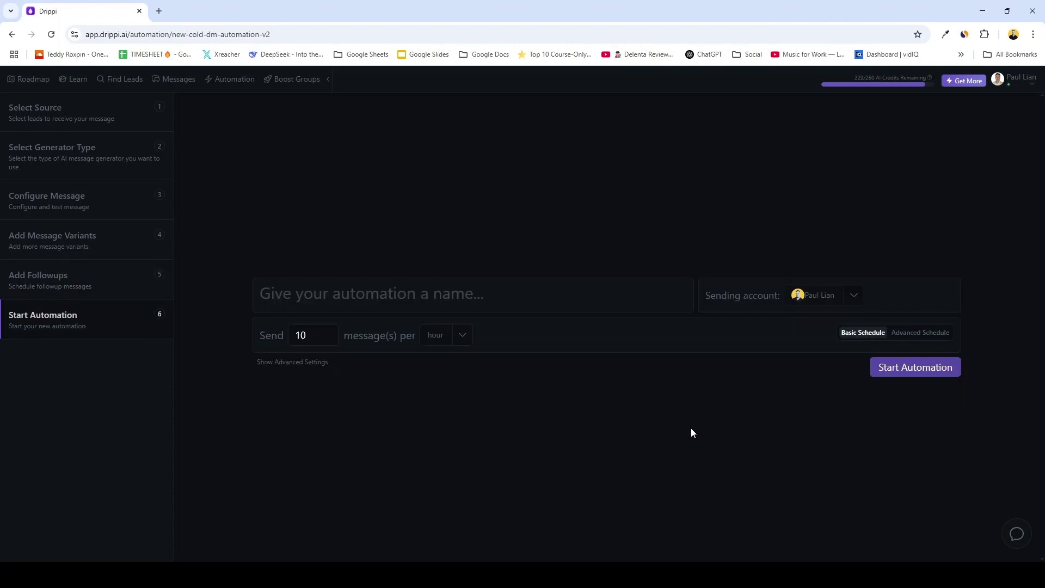
pyautogui.click(387, 294)
pyautogui.write('TEST')
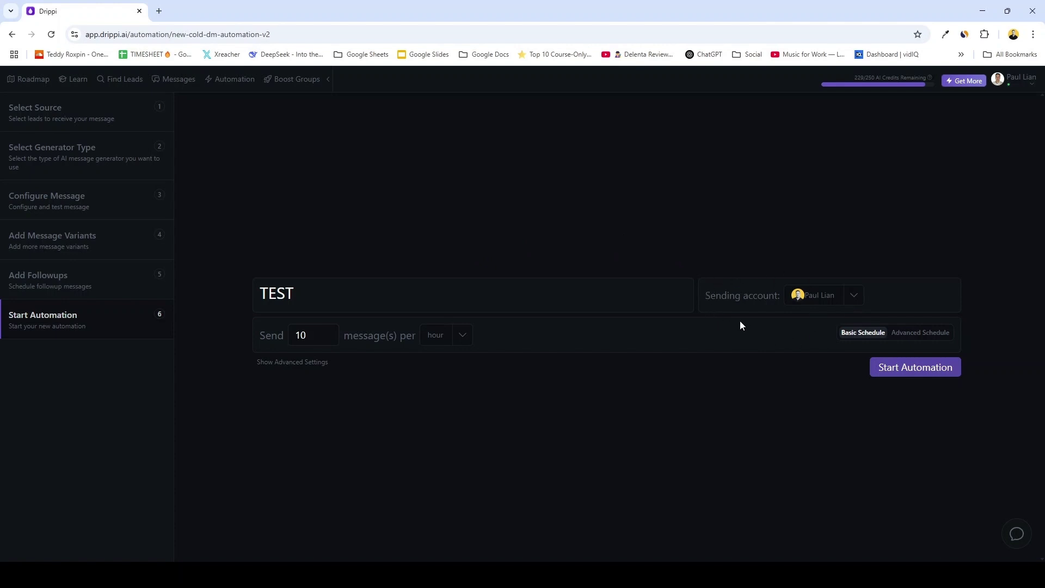
# Step: Switch the sending plan to the Advanced Schedule and enable Auto Like in the advanced settings
pyautogui.click(461, 336)
pyautogui.click(461, 335)
pyautogui.click(901, 333)
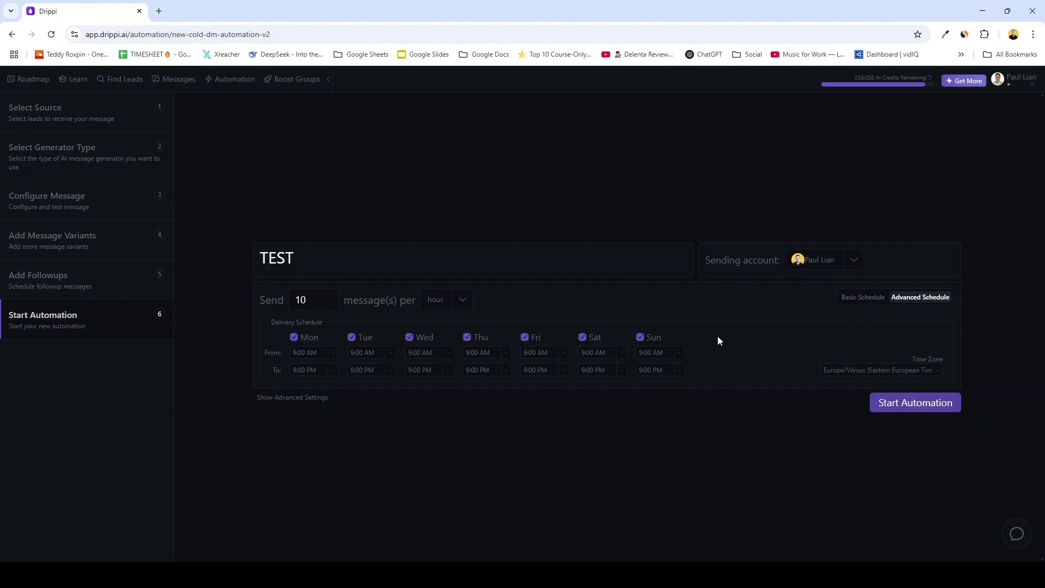
pyautogui.click(290, 397)
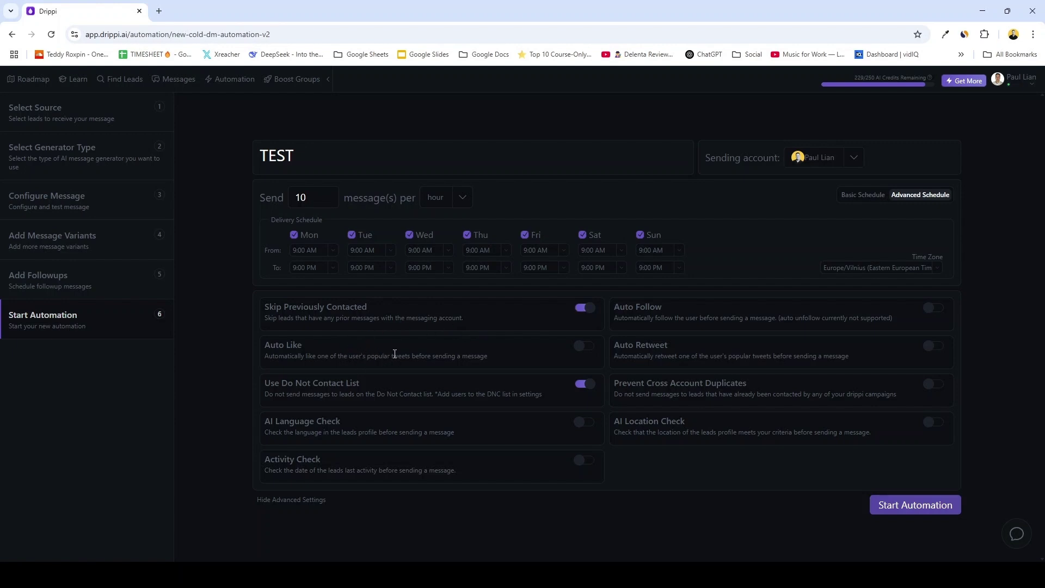
pyautogui.click(585, 351)
# Step: Try out the AI Language Check and Activity Check options, then turn both off again
pyautogui.click(584, 422)
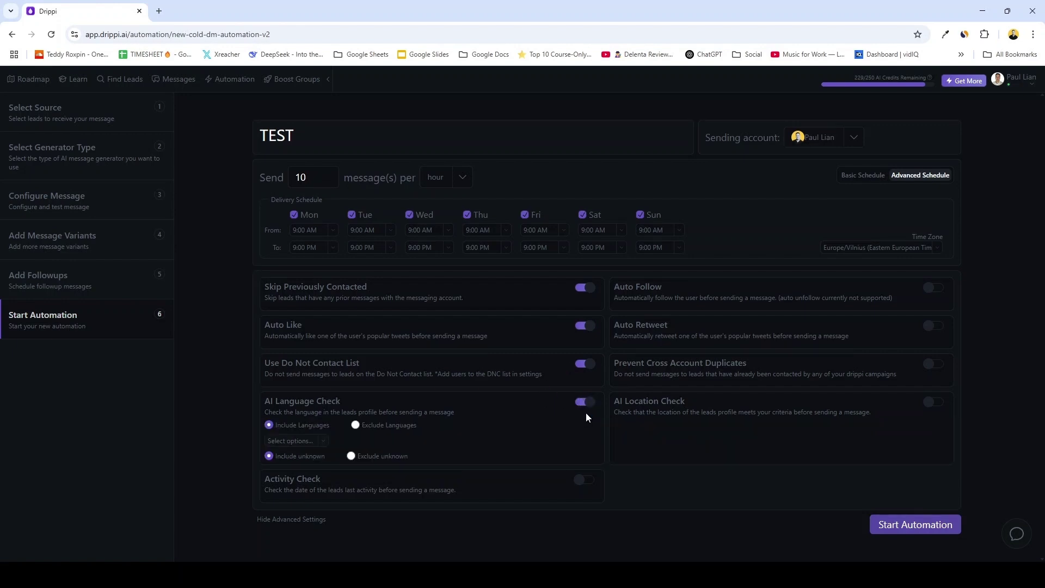
pyautogui.click(296, 441)
pyautogui.click(584, 402)
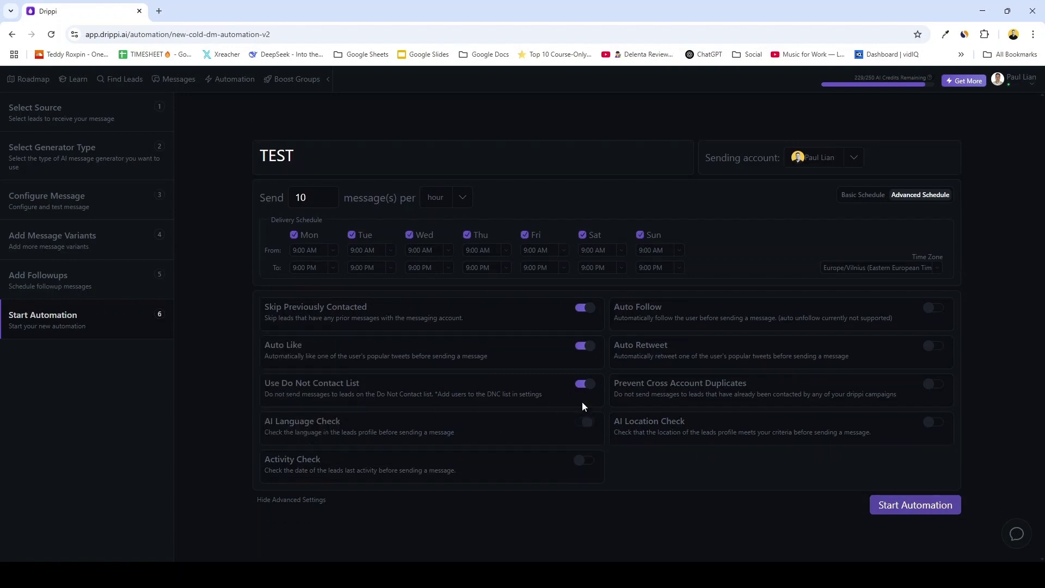
pyautogui.click(581, 460)
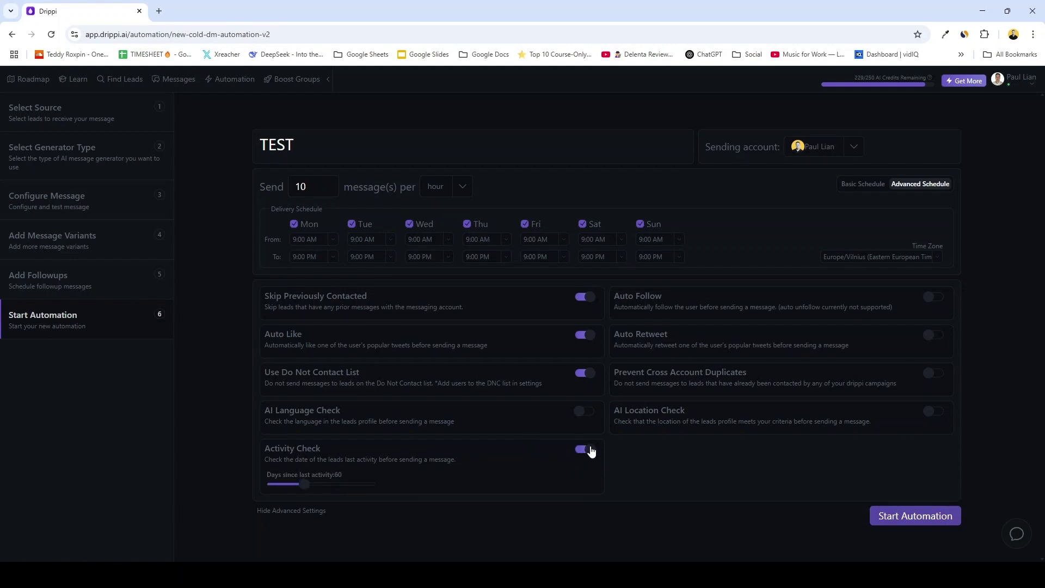
pyautogui.click(567, 448)
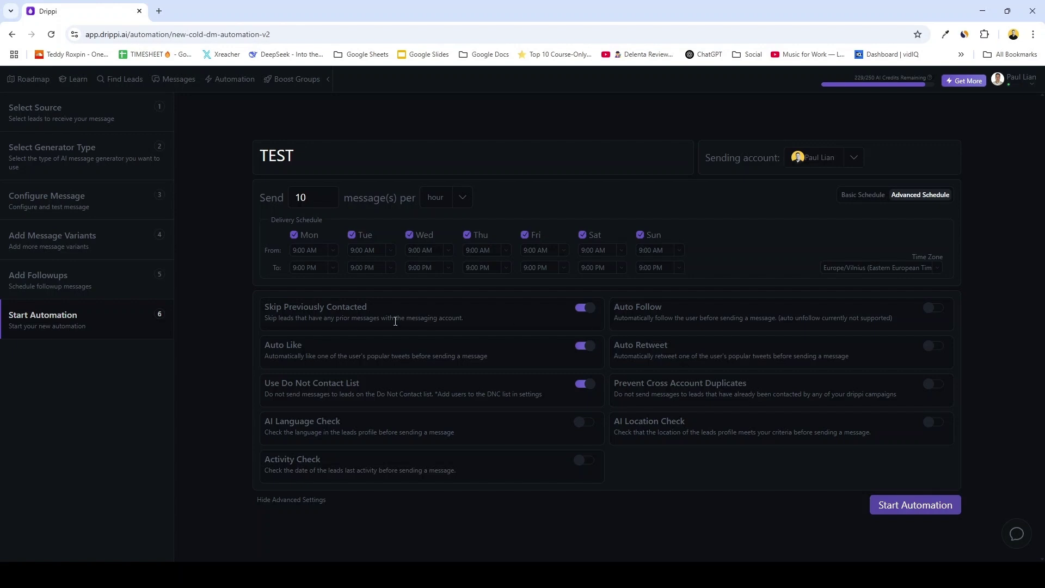
# Step: Try the AI Location Check with the Minimum GDP Per Capita criterion and turn it off again
pyautogui.moveTo(729, 384)
pyautogui.mouseDown()
pyautogui.moveTo(669, 383)
pyautogui.moveTo(729, 383)
pyautogui.mouseUp()
pyautogui.click(931, 422)
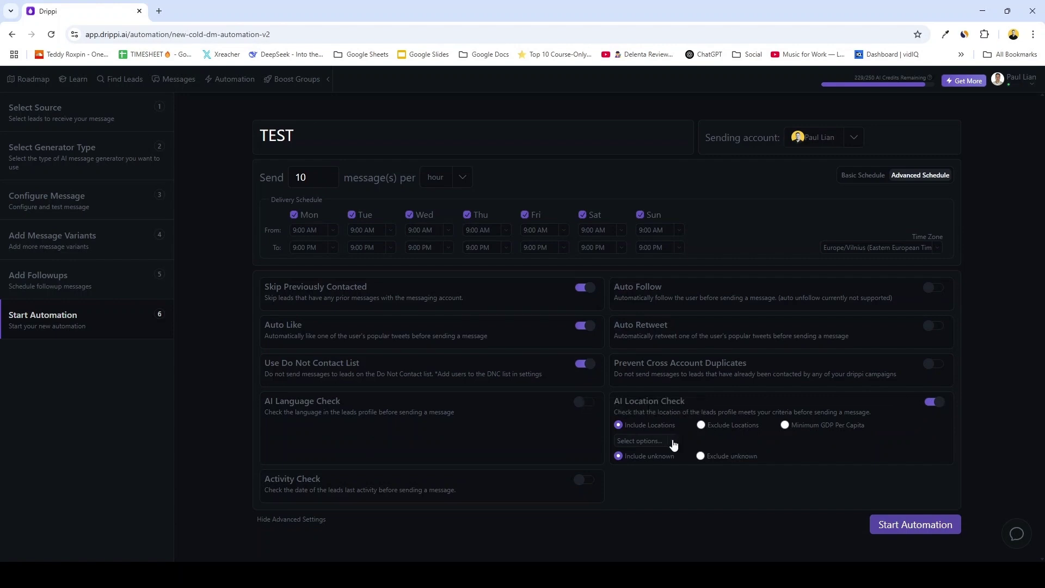
pyautogui.click(785, 426)
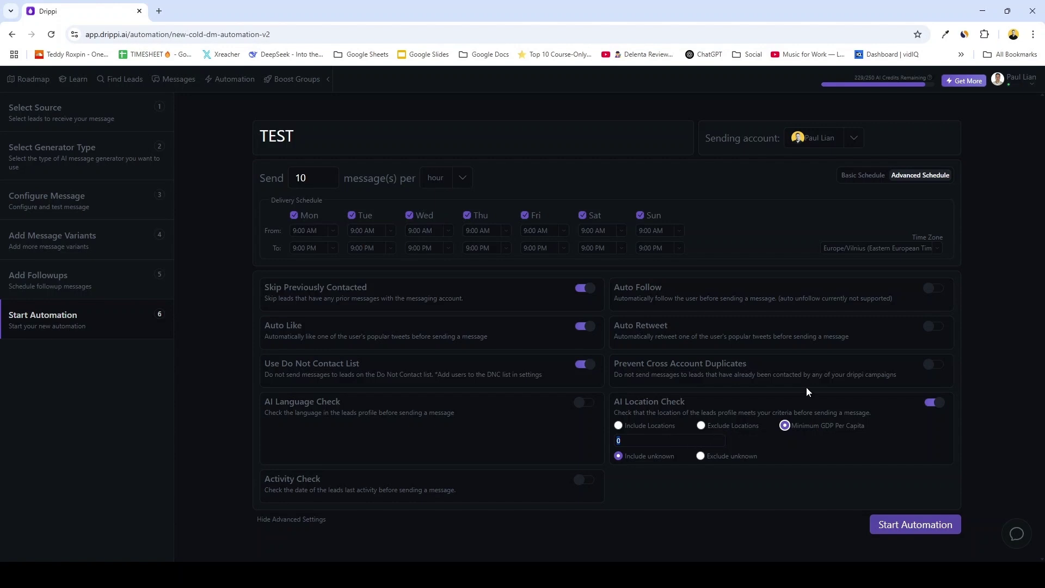
pyautogui.click(932, 401)
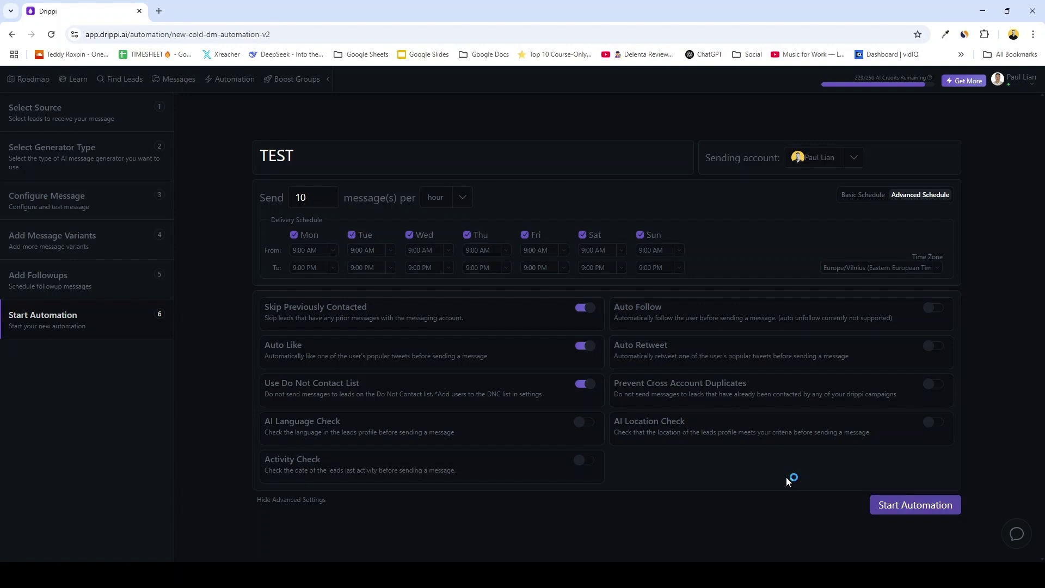
# Step: Start the TEST automation
pyautogui.click(914, 504)
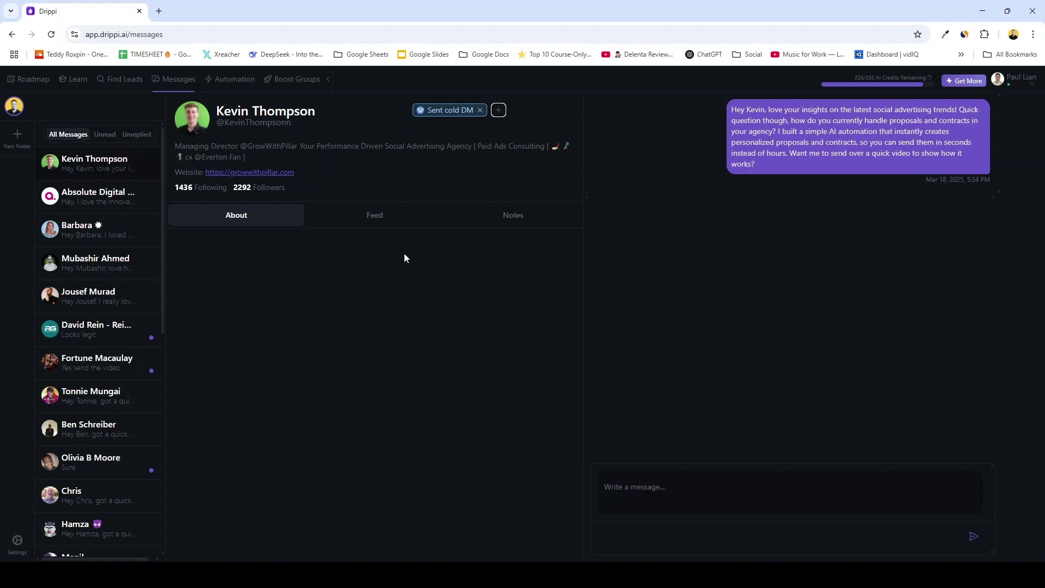
# Step: Check the tag options for the contacted lead's conversation in the messages inbox and close them
pyautogui.click(497, 111)
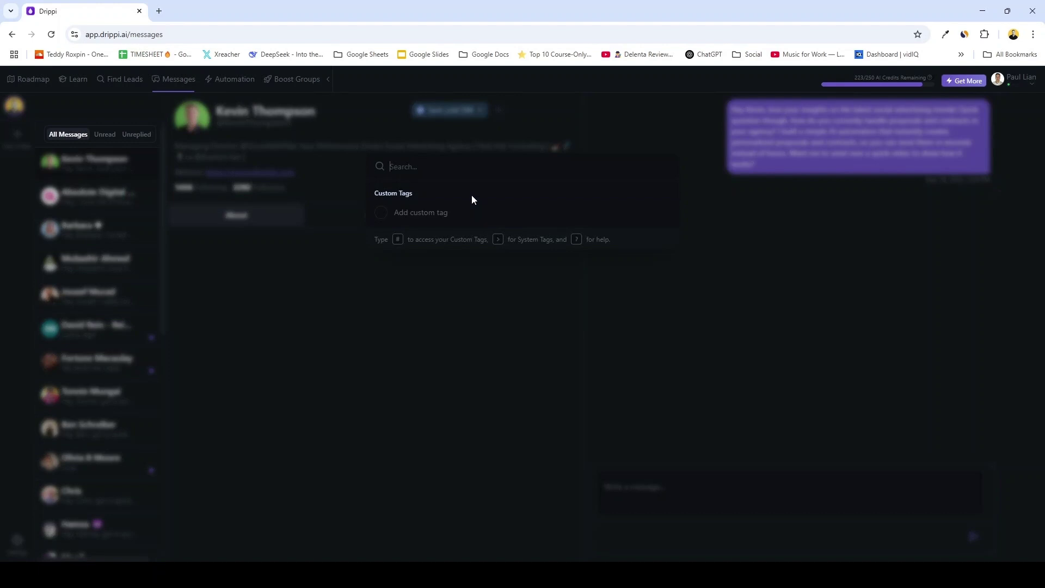
pyautogui.press('Escape')
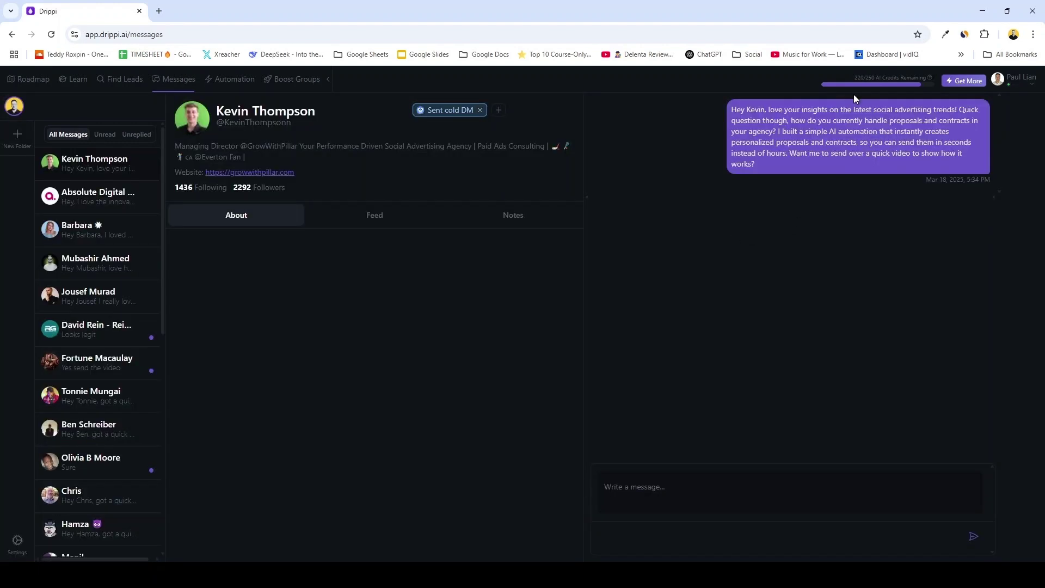